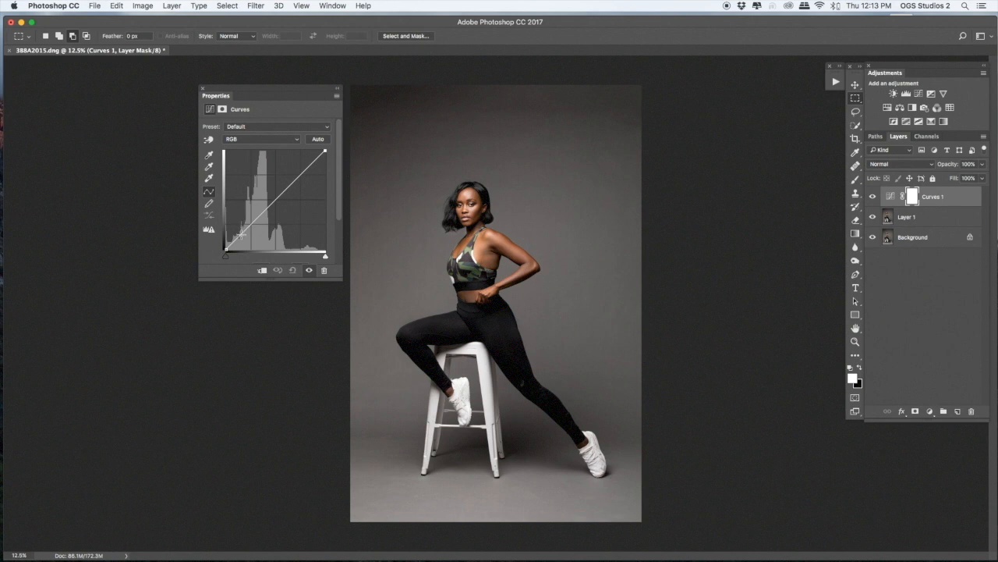
Anchor the RGB curve in the shadows and raise it slightly near the highlights
{"action": "left_click", "coordinate": [241, 235]}
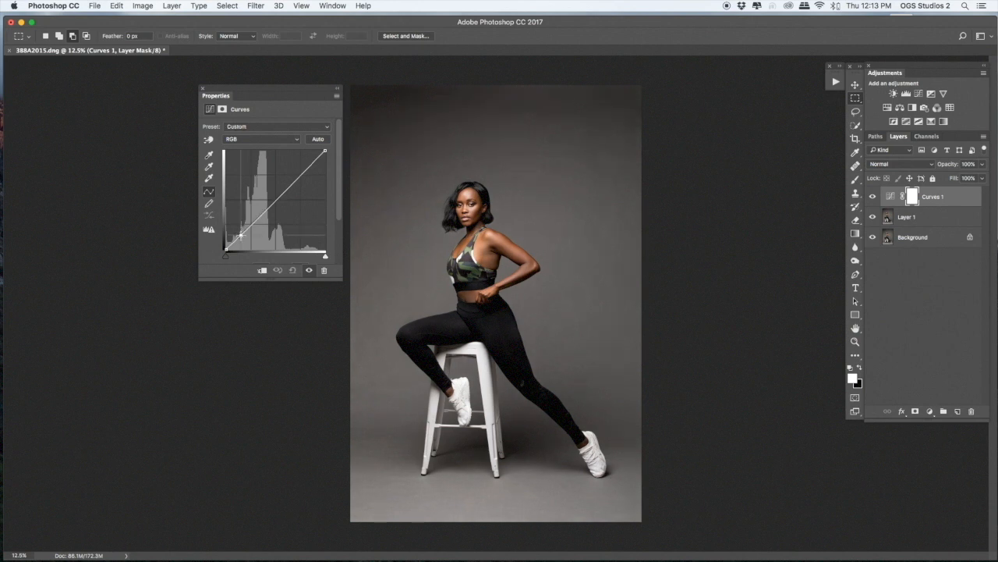
{"action": "left_click", "coordinate": [310, 166]}
{"action": "left_click_drag", "start_coordinate": [310, 166], "coordinate": [308, 165]}
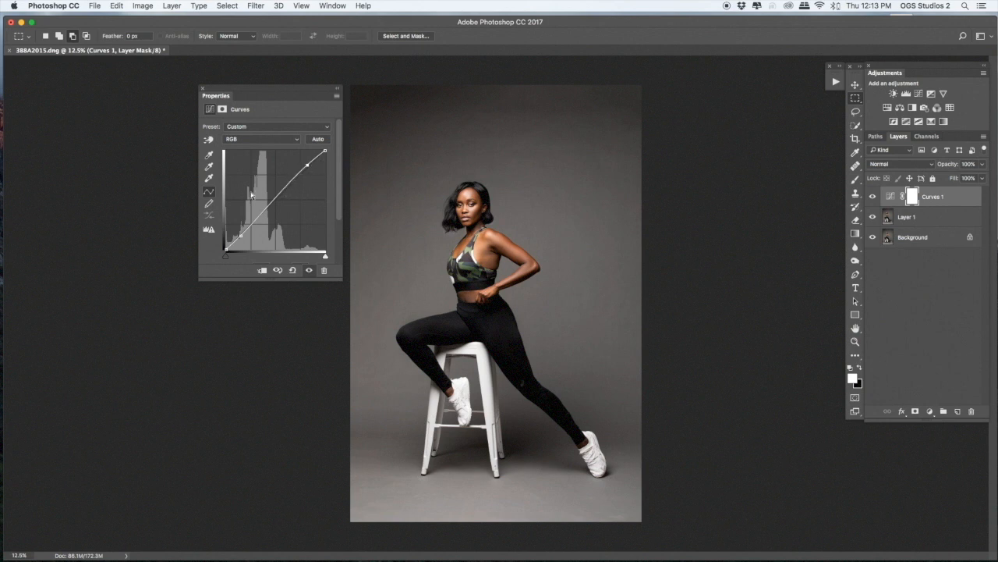
Raise the black end of the Blue channel's curve slightly to tint the shadows
{"action": "left_click", "coordinate": [259, 139]}
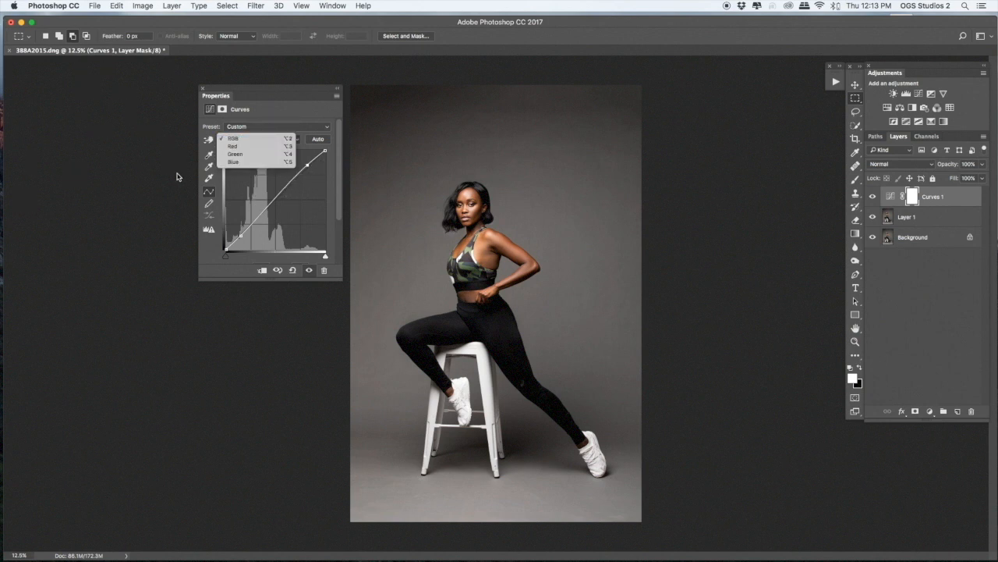
{"action": "left_click", "coordinate": [240, 160]}
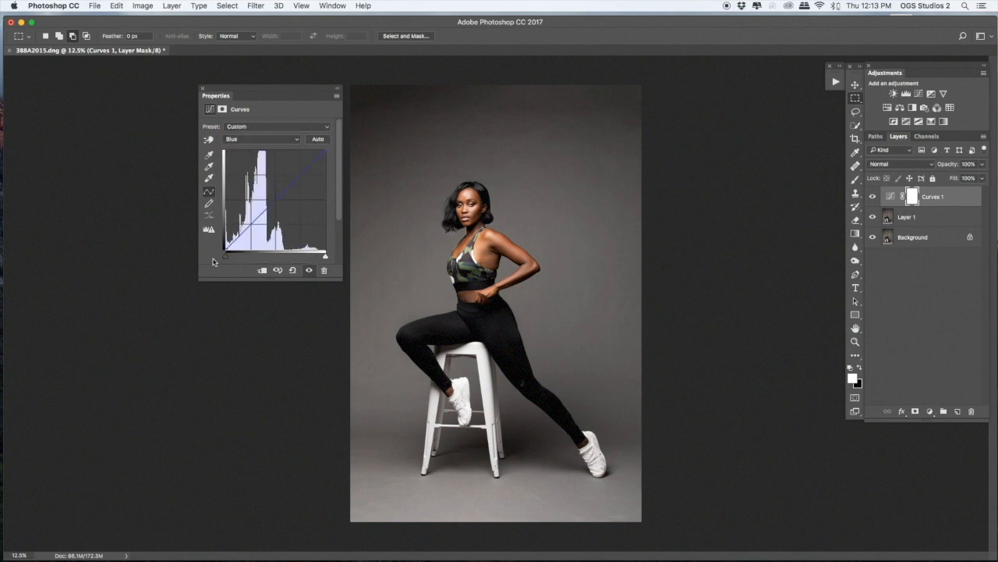
{"action": "left_click_drag", "start_coordinate": [225, 250], "coordinate": [225, 249]}
{"action": "left_click_drag", "start_coordinate": [228, 244], "coordinate": [227, 239]}
{"action": "key", "text": "super+z"}
{"action": "left_click_drag", "start_coordinate": [226, 246], "coordinate": [225, 243]}
{"action": "left_click", "coordinate": [274, 204]}
{"action": "key", "text": "super+z"}
Lower the white end of the Red channel's curve slightly
{"action": "left_click", "coordinate": [249, 141]}
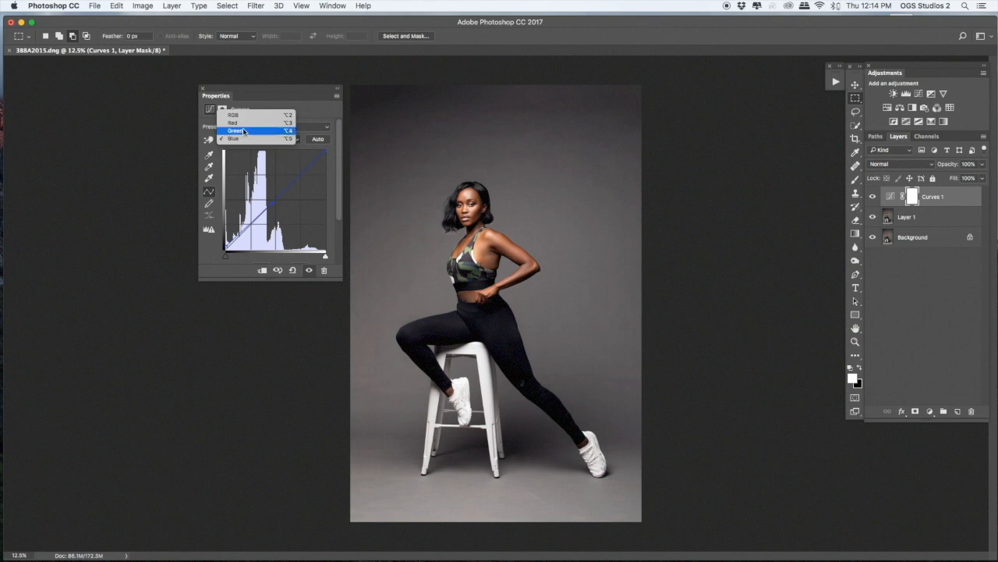
{"action": "left_click", "coordinate": [238, 122]}
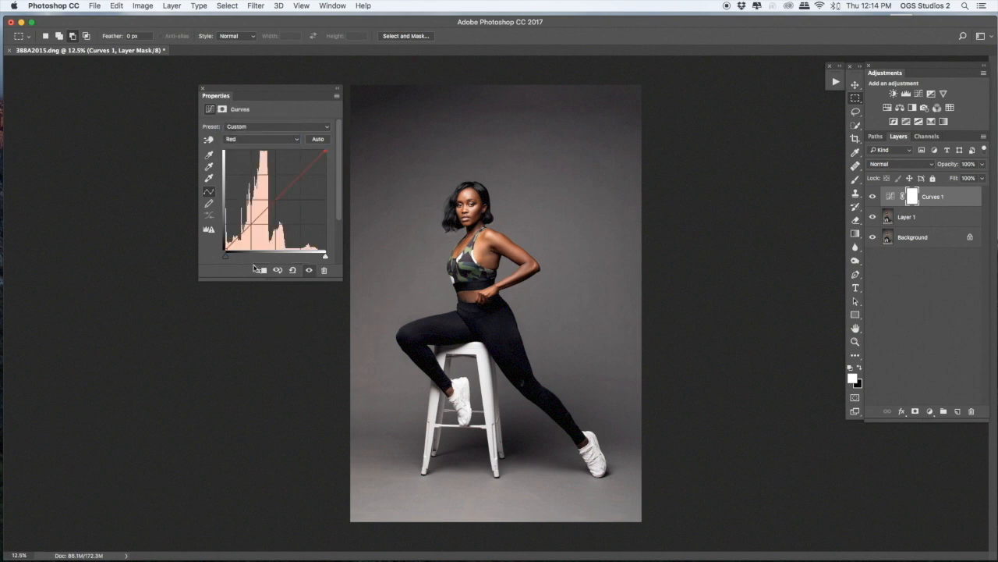
{"action": "left_click_drag", "start_coordinate": [326, 152], "coordinate": [326, 155]}
{"action": "left_click_drag", "start_coordinate": [326, 154], "coordinate": [513, 0]}
{"action": "left_click_drag", "start_coordinate": [444, 7], "coordinate": [304, 170]}
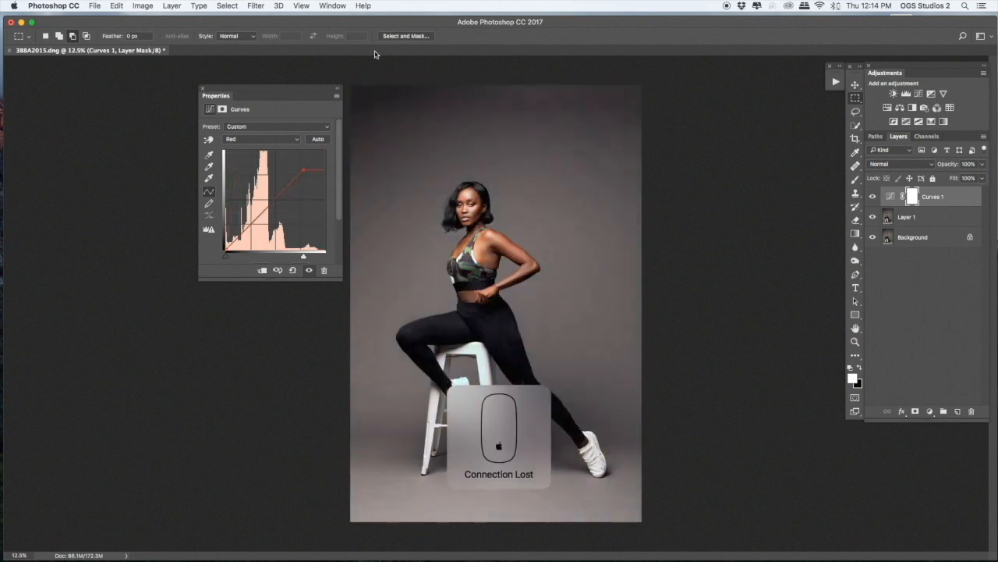
{"action": "key", "text": "super+z"}
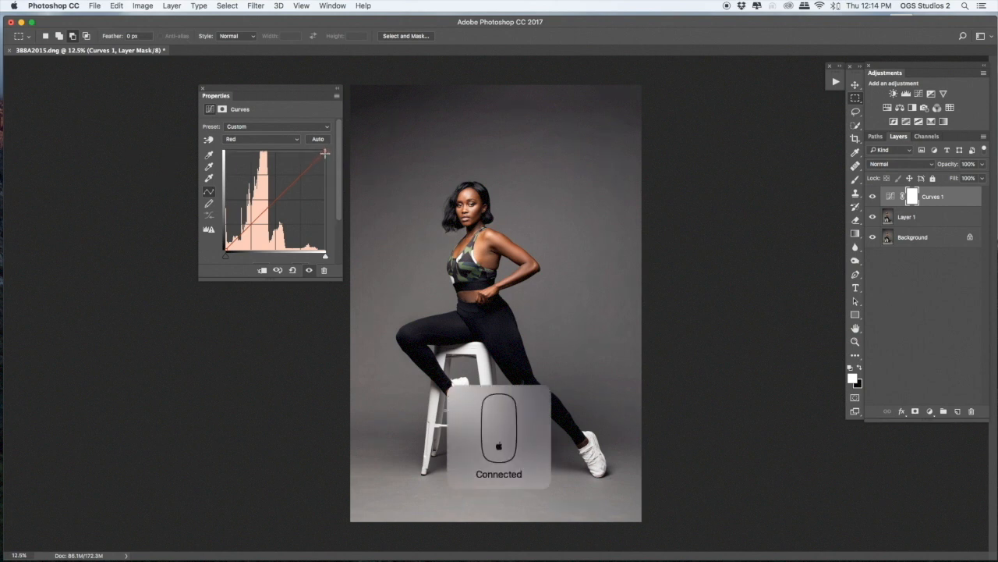
Fine-tune the white end of the Red curve and add an anchor point on its upper part
{"action": "left_click_drag", "start_coordinate": [325, 153], "coordinate": [313, 47]}
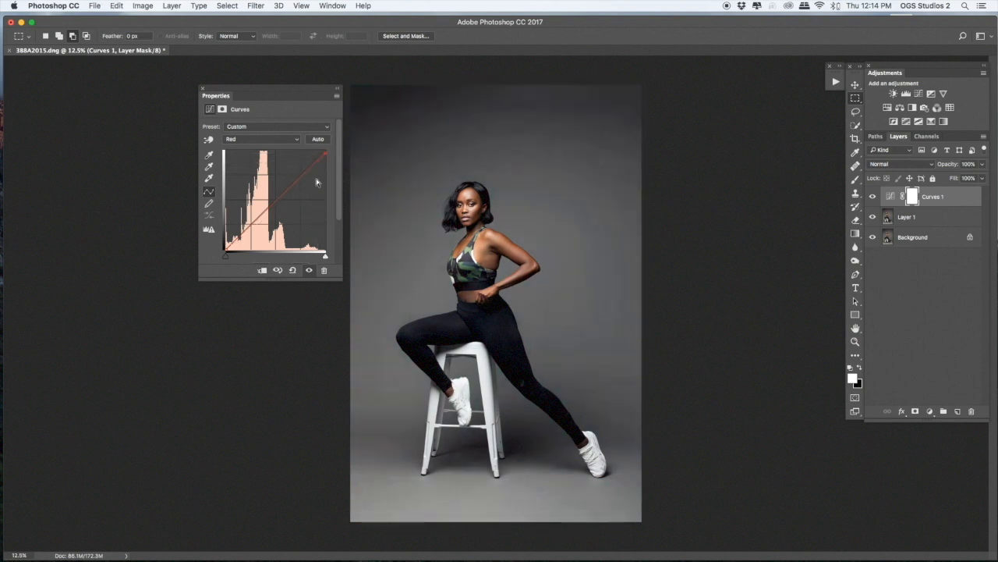
{"action": "left_click_drag", "start_coordinate": [326, 155], "coordinate": [326, 154]}
{"action": "left_click", "coordinate": [316, 163]}
{"action": "key", "text": "super+z"}
{"action": "left_click", "coordinate": [307, 170]}
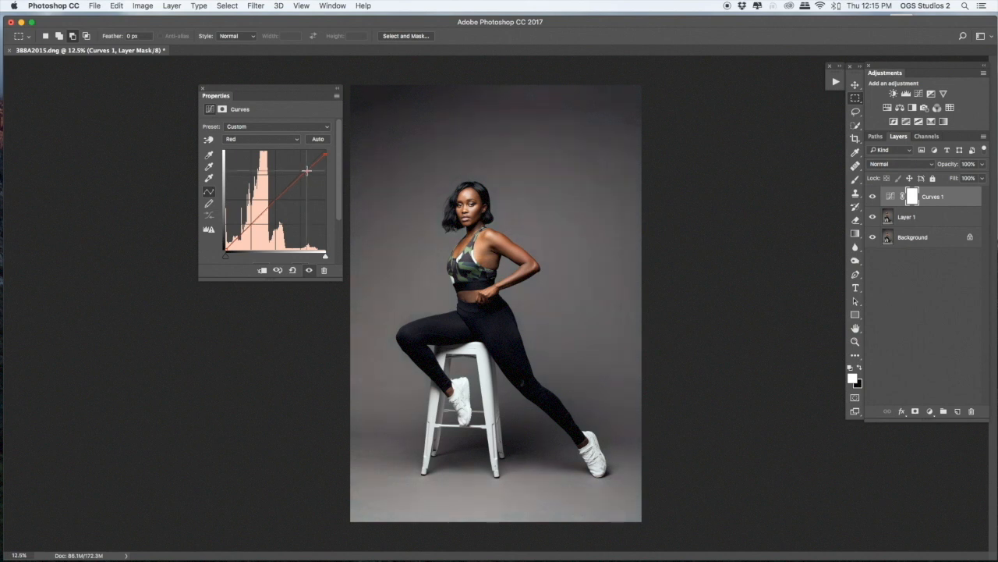
{"action": "left_click_drag", "start_coordinate": [306, 171], "coordinate": [306, 171]}
Switch the Curves adjustment to the Green channel
{"action": "left_click", "coordinate": [270, 141]}
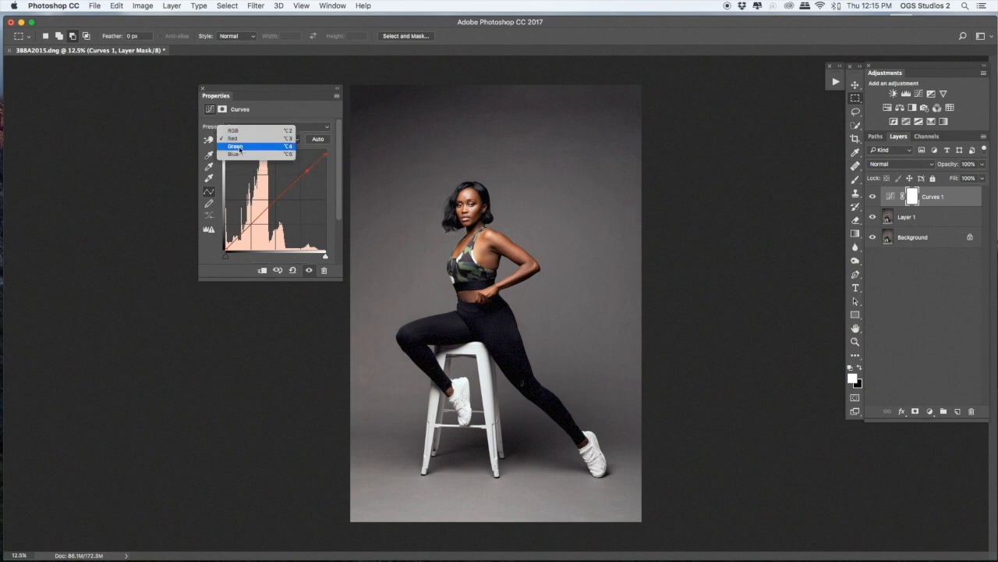
{"action": "left_click", "coordinate": [236, 147]}
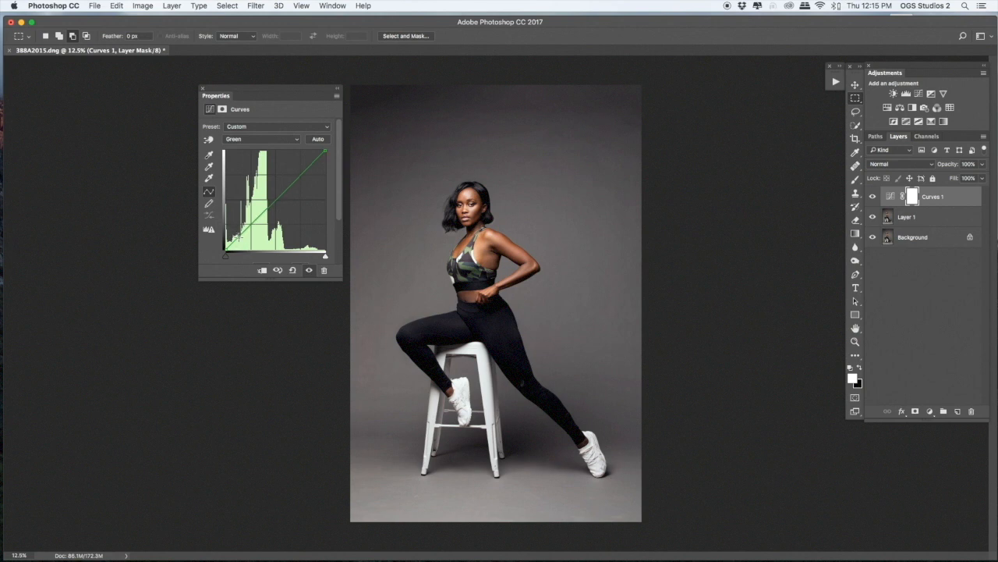
{"action": "left_click_drag", "start_coordinate": [241, 237], "coordinate": [238, 236]}
{"action": "key", "text": "super+z"}
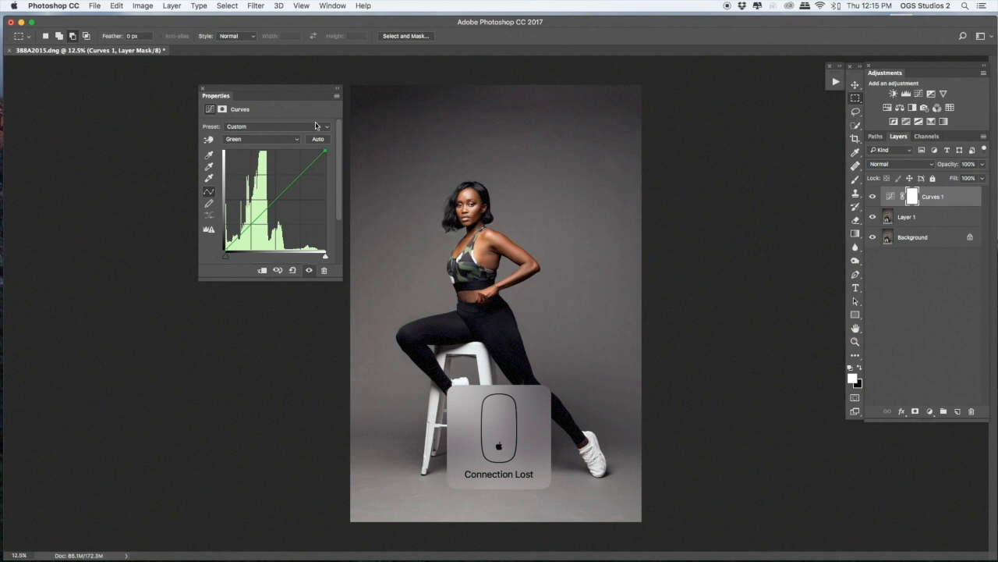
{"action": "left_click_drag", "start_coordinate": [269, 208], "coordinate": [270, 207]}
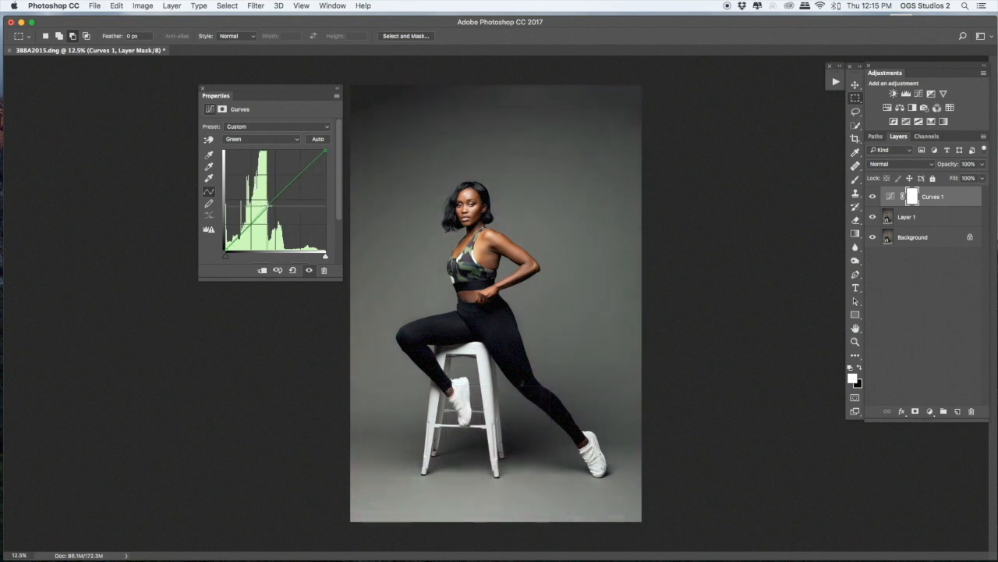
{"action": "key", "text": "super+z"}
{"action": "left_click_drag", "start_coordinate": [223, 257], "coordinate": [240, 241]}
{"action": "key", "text": "super+z"}
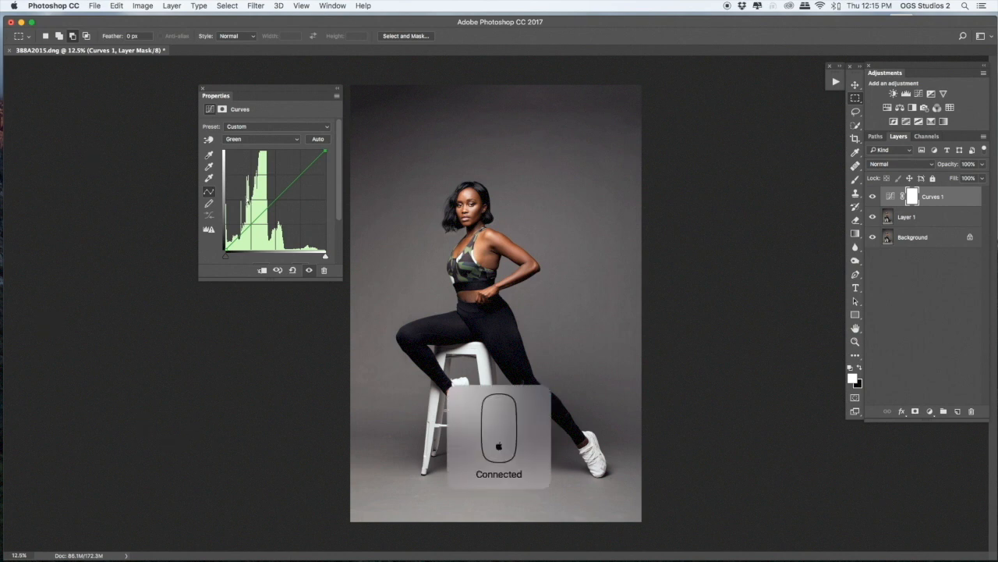
Raise the Green curve slightly, adjusting it in the shadows and on its upper part
{"action": "left_click_drag", "start_coordinate": [241, 237], "coordinate": [240, 234]}
{"action": "key", "text": "super+z"}
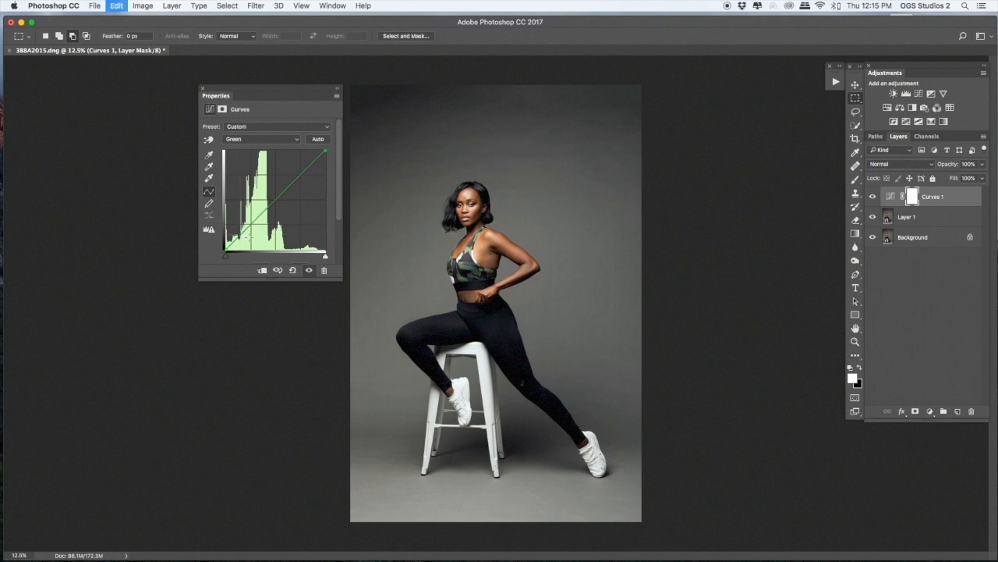
{"action": "left_click_drag", "start_coordinate": [274, 201], "coordinate": [298, 175]}
Collapse the curve settings and toggle the Curves 1 layer to compare the photo before and after
{"action": "left_click", "coordinate": [338, 88]}
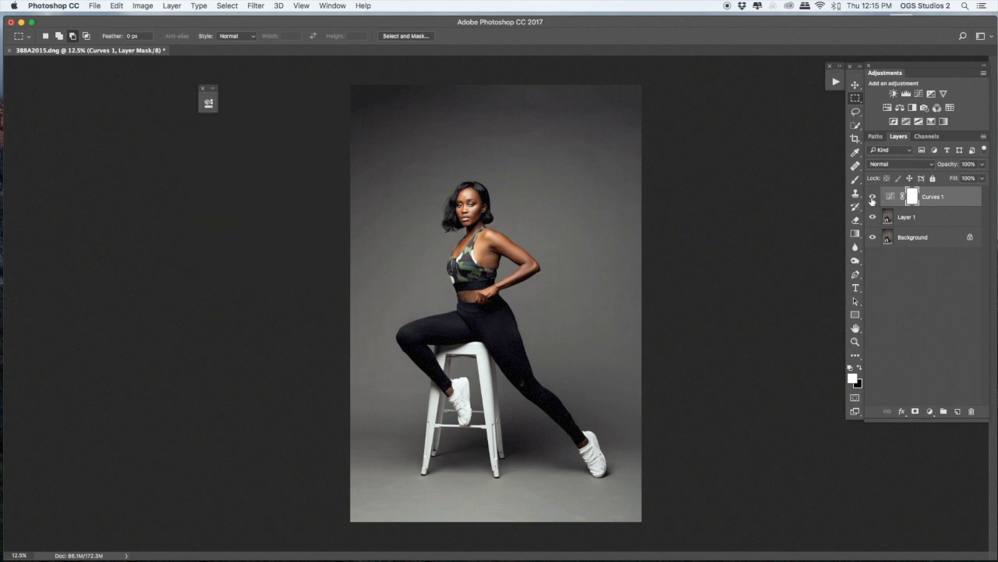
{"action": "left_click", "coordinate": [872, 198]}
{"action": "left_click", "coordinate": [872, 198]}
Hide the Curves 1 layer and add a Hue/Saturation adjustment directly above Layer 1
{"action": "left_click", "coordinate": [937, 218]}
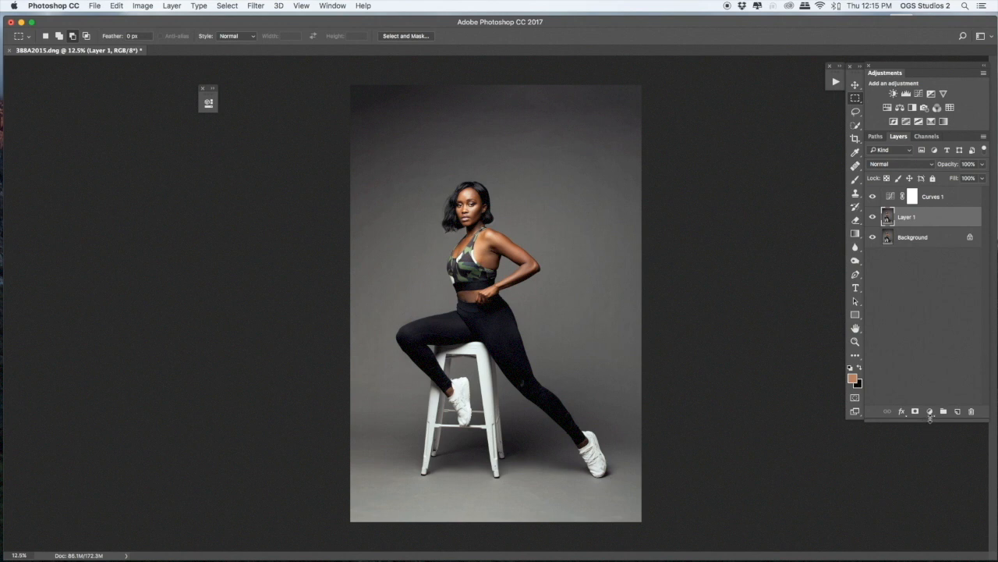
{"action": "left_click", "coordinate": [872, 198]}
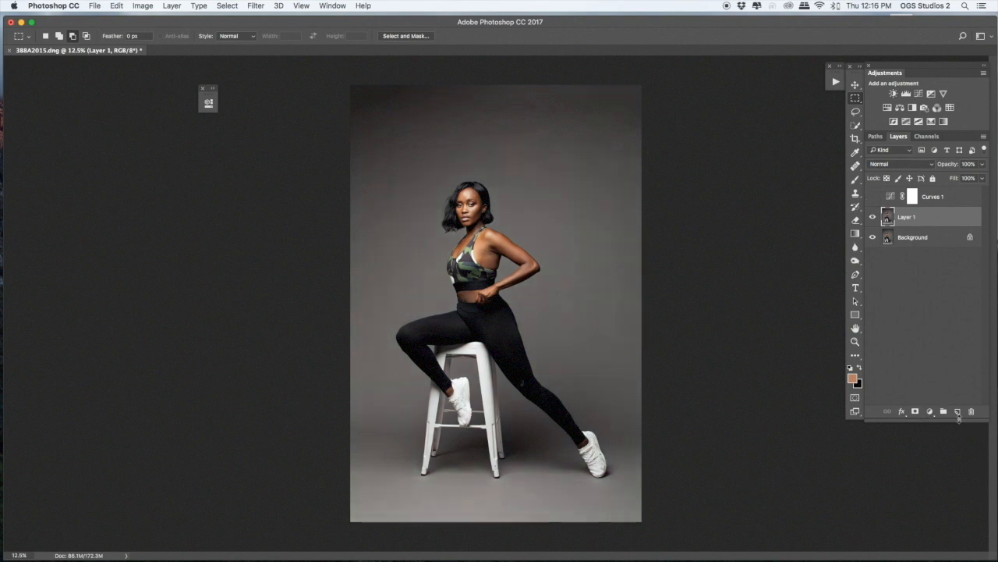
{"action": "left_click", "coordinate": [929, 411]}
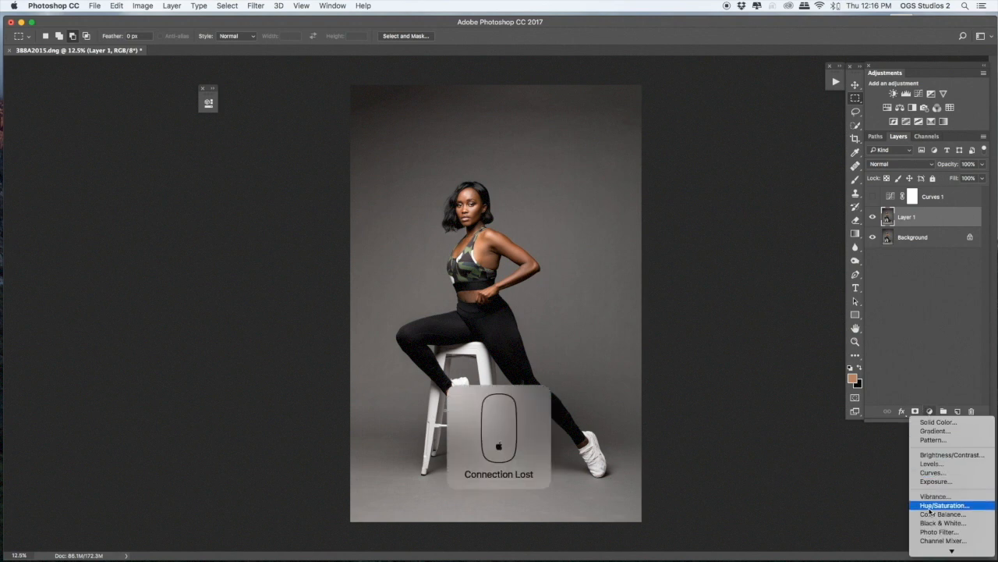
{"action": "left_click", "coordinate": [930, 506]}
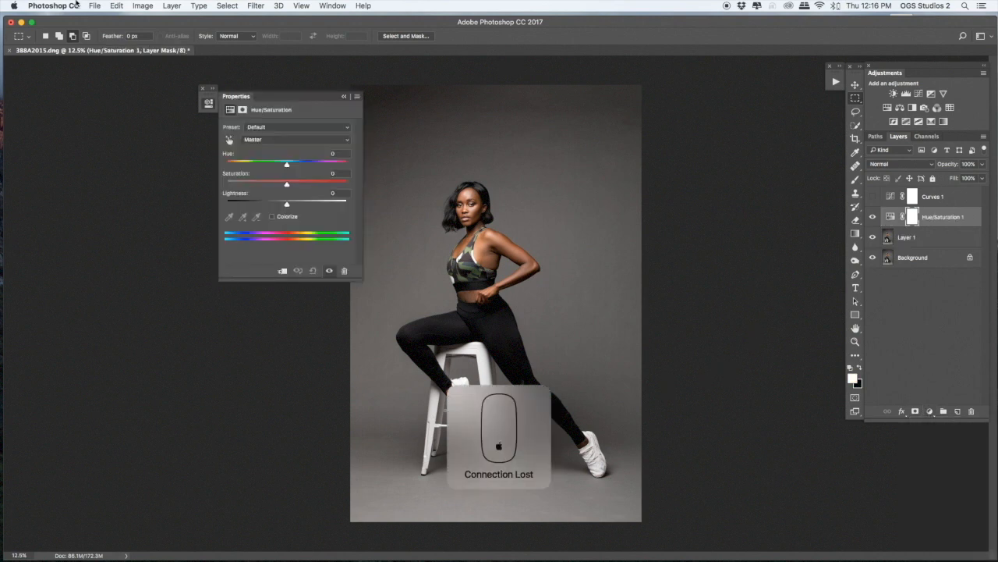
Lower the master saturation slightly in Hue/Saturation 1 and show the Curves 1 layer again
{"action": "left_click", "coordinate": [279, 184]}
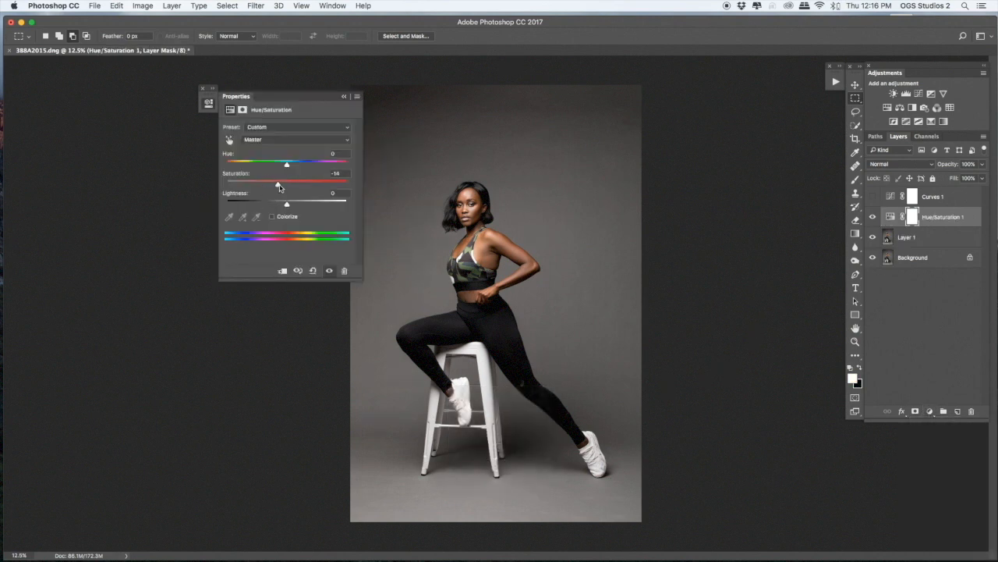
{"action": "left_click_drag", "start_coordinate": [280, 188], "coordinate": [282, 187]}
{"action": "left_click", "coordinate": [344, 96]}
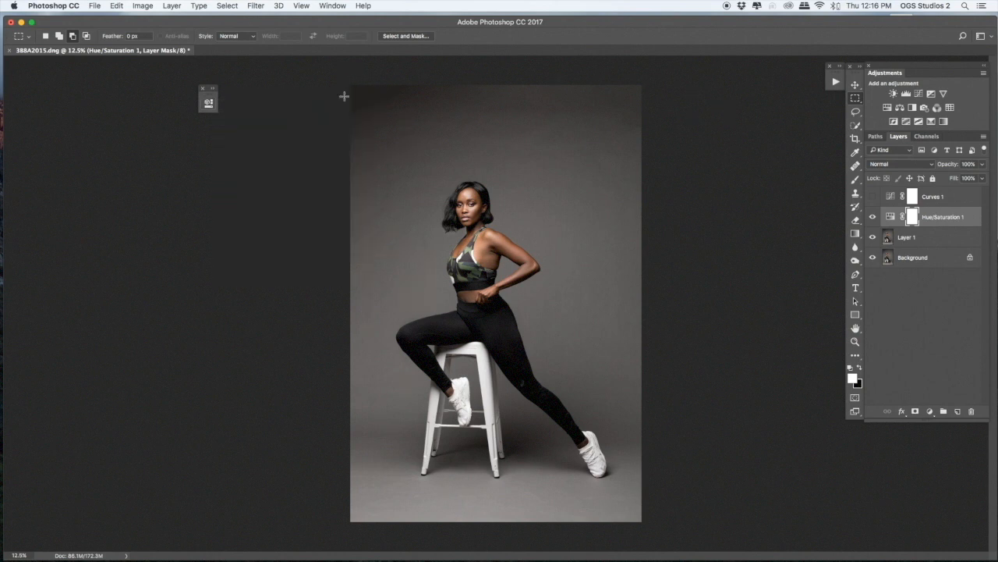
{"action": "left_click", "coordinate": [872, 196]}
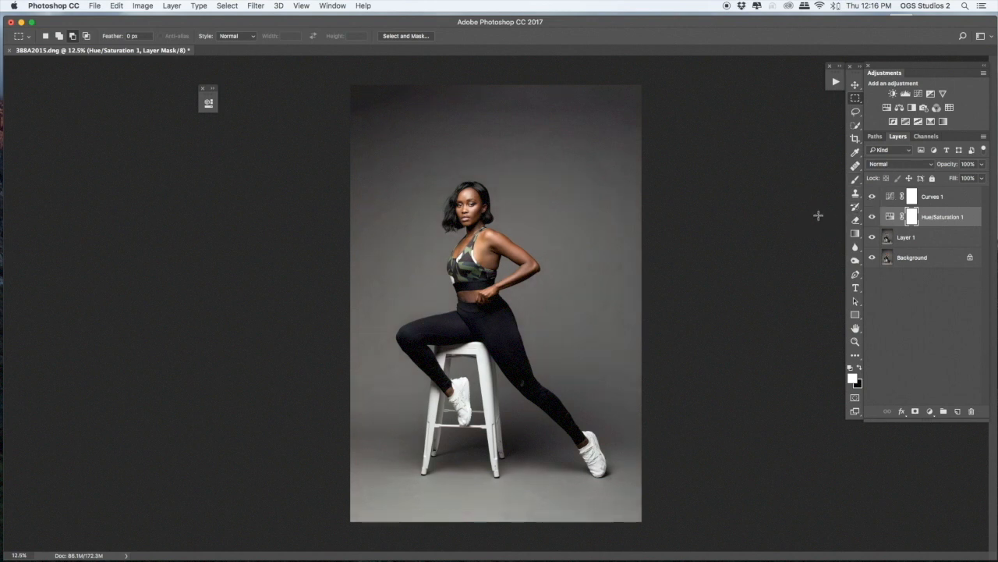
{"action": "left_click", "coordinate": [872, 196]}
Add a Selective Color adjustment above Hue/Saturation 1 and set Cyan to -3% for the Neutrals
{"action": "left_click", "coordinate": [929, 412]}
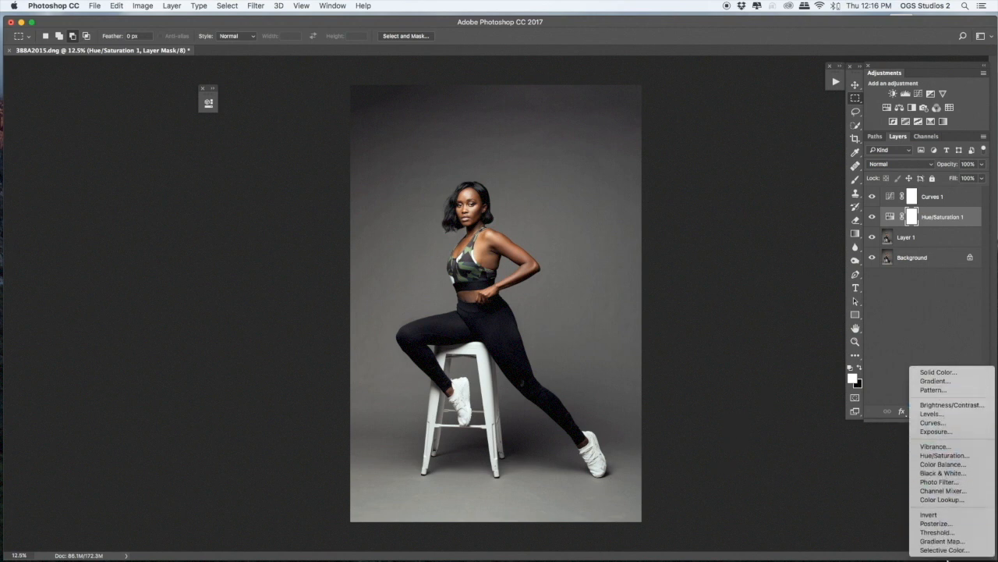
{"action": "left_click", "coordinate": [944, 550]}
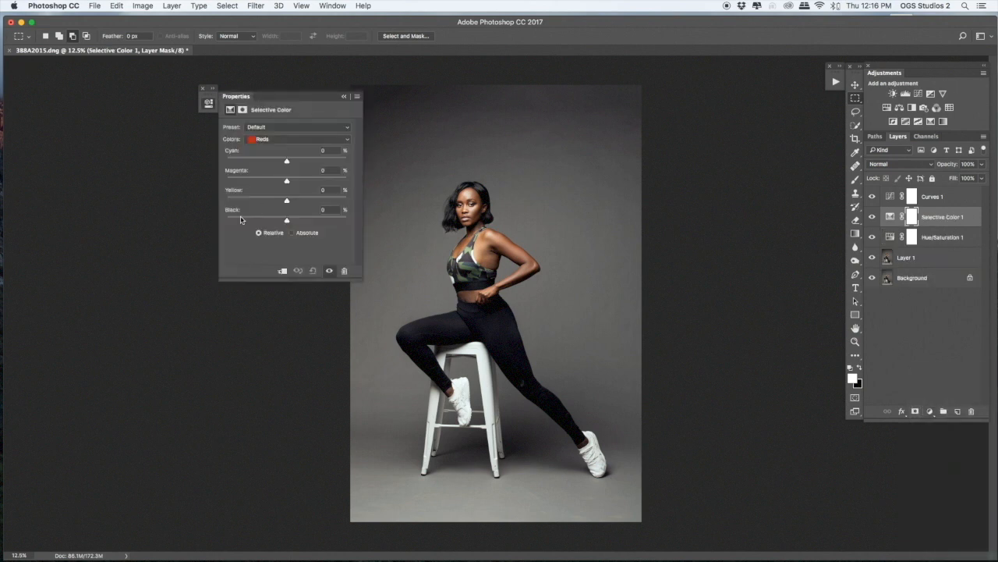
{"action": "left_click", "coordinate": [252, 141]}
{"action": "left_click", "coordinate": [265, 193]}
{"action": "left_click_drag", "start_coordinate": [287, 162], "coordinate": [286, 166]}
{"action": "left_click_drag", "start_coordinate": [286, 165], "coordinate": [283, 159]}
For the Neutrals, set Magenta to -2%, Yellow to 0% and Black to +1%
{"action": "left_click_drag", "start_coordinate": [287, 181], "coordinate": [285, 181]}
{"action": "left_click_drag", "start_coordinate": [286, 182], "coordinate": [286, 188]}
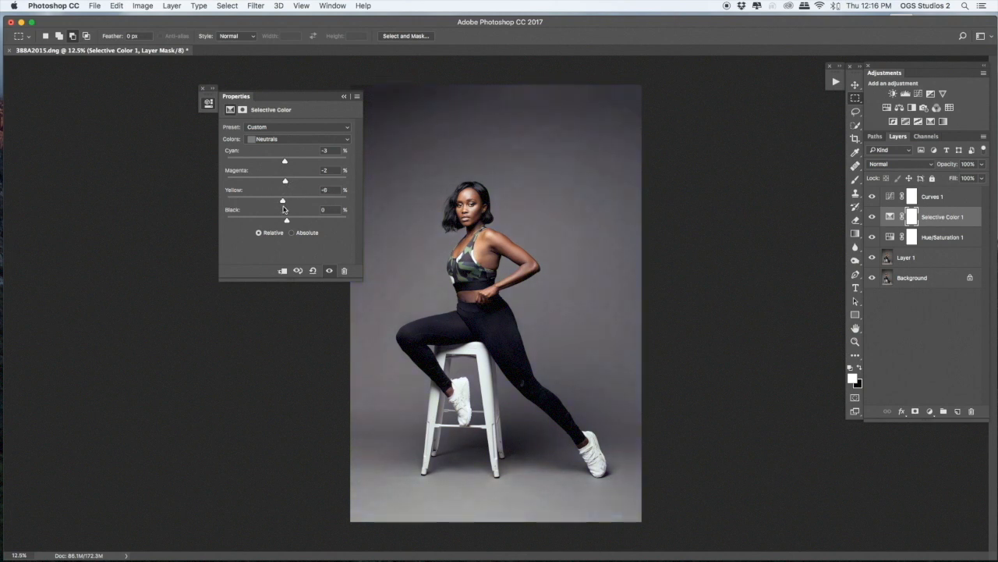
{"action": "left_click_drag", "start_coordinate": [283, 201], "coordinate": [286, 200]}
{"action": "left_click_drag", "start_coordinate": [286, 224], "coordinate": [289, 225]}
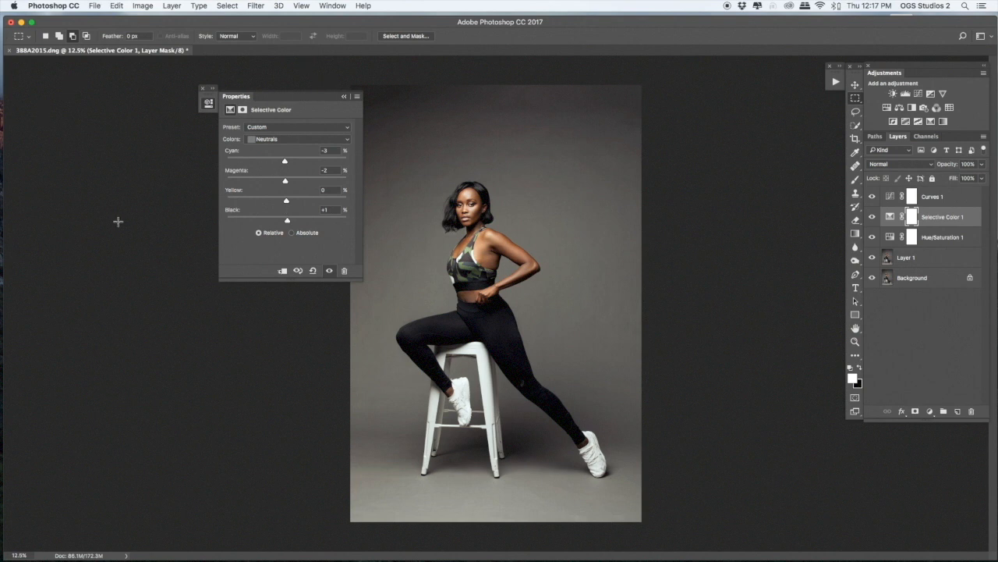
Set Cyan to +3% for the Blacks in the Selective Color adjustment
{"action": "left_click", "coordinate": [250, 140]}
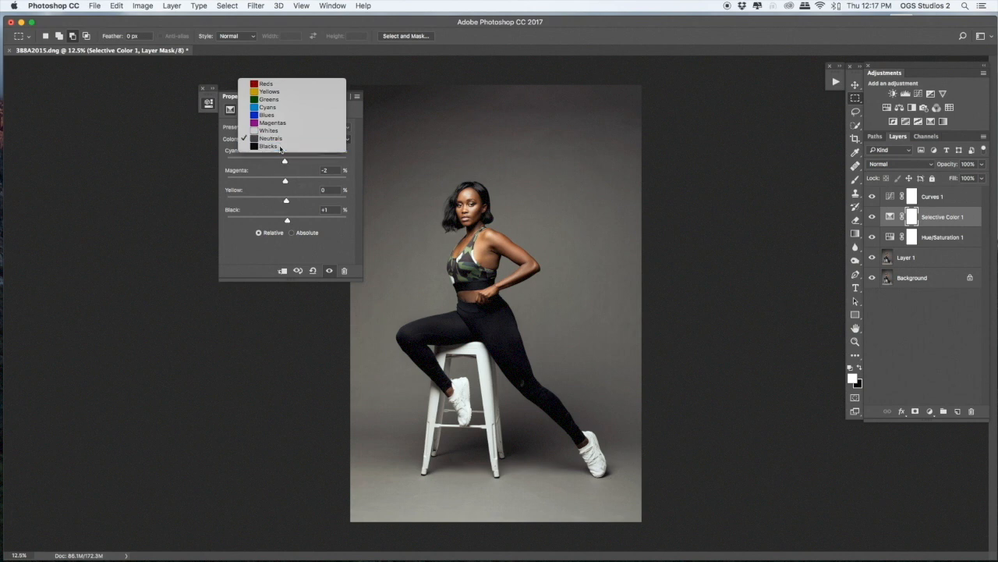
{"action": "left_click", "coordinate": [268, 146]}
{"action": "left_click_drag", "start_coordinate": [286, 200], "coordinate": [281, 205]}
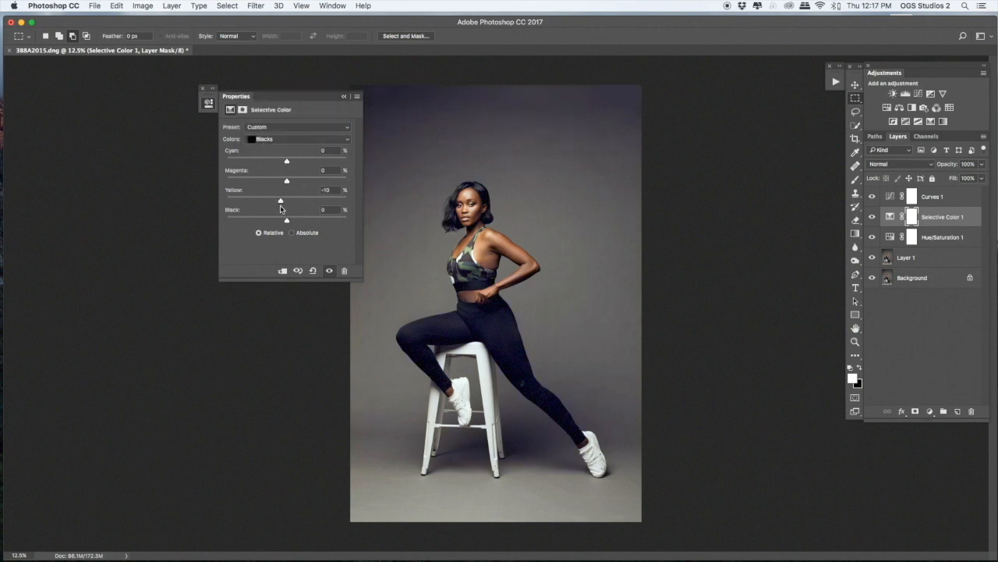
{"action": "key", "text": "super+z"}
{"action": "left_click_drag", "start_coordinate": [287, 161], "coordinate": [290, 166]}
{"action": "left_click_drag", "start_coordinate": [286, 165], "coordinate": [288, 166]}
{"action": "type", "text": "2"}
{"action": "left_click_drag", "start_coordinate": [288, 159], "coordinate": [304, 161]}
{"action": "key", "text": "super+z"}
{"action": "left_click_drag", "start_coordinate": [287, 163], "coordinate": [288, 164]}
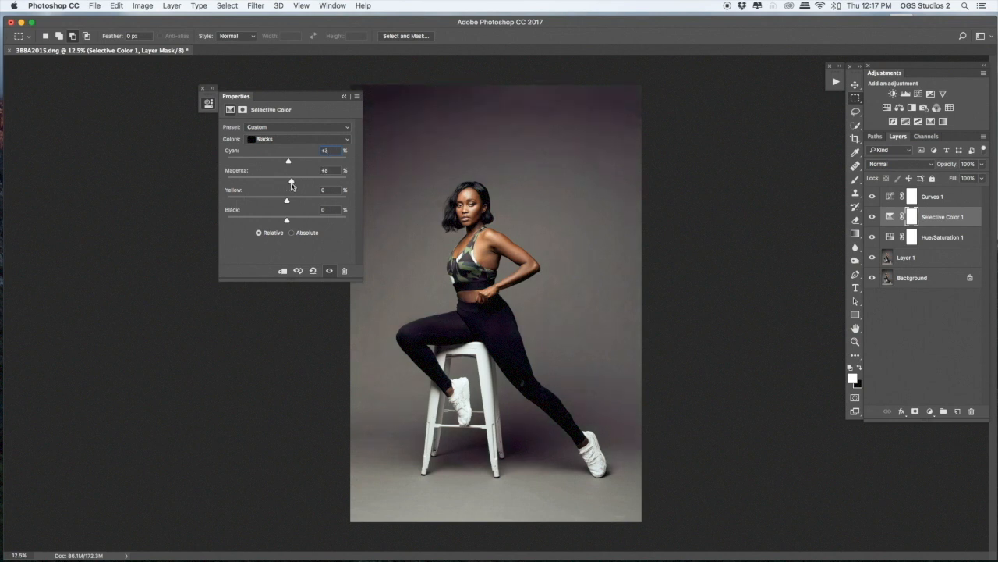
For the Blacks, set Magenta to -1%, Yellow to -6% and Black to -1%, and collapse the settings
{"action": "left_click_drag", "start_coordinate": [289, 185], "coordinate": [285, 184]}
{"action": "left_click_drag", "start_coordinate": [284, 183], "coordinate": [286, 185]}
{"action": "left_click_drag", "start_coordinate": [286, 202], "coordinate": [281, 202]}
{"action": "left_click_drag", "start_coordinate": [282, 203], "coordinate": [285, 204]}
{"action": "left_click_drag", "start_coordinate": [287, 222], "coordinate": [283, 223]}
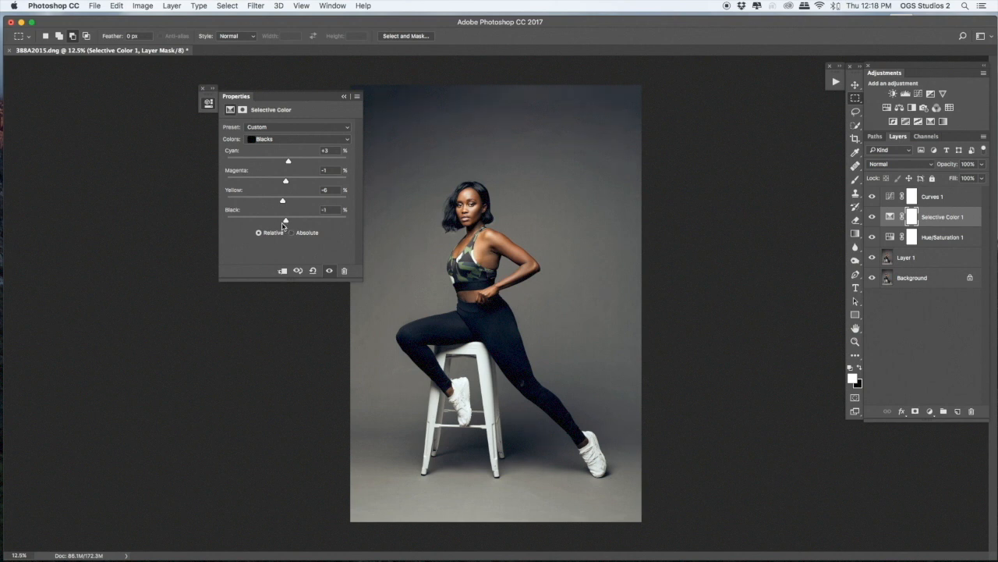
{"action": "left_click", "coordinate": [344, 97]}
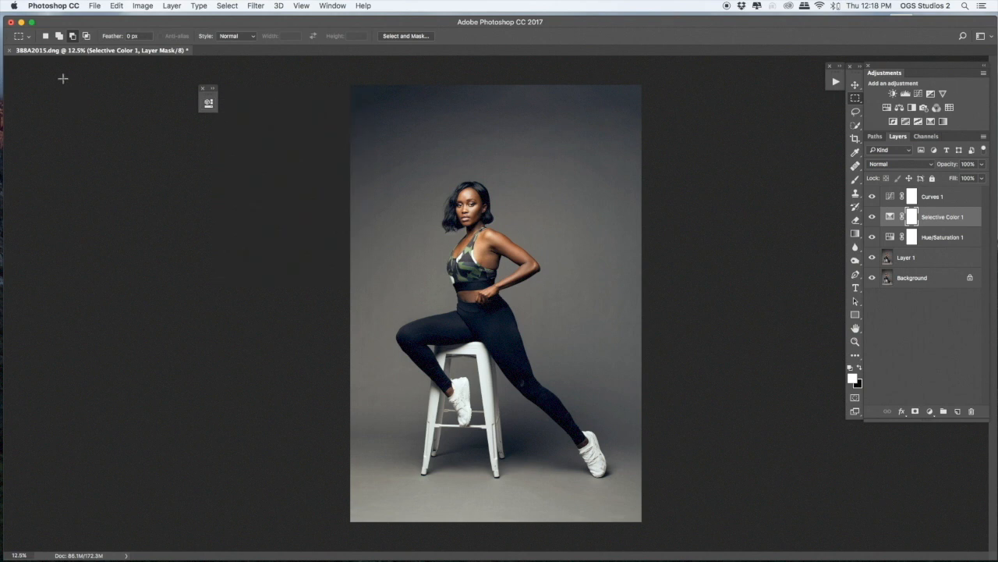
Add a Hue/Saturation adjustment above Selective Color 1, set the Greens saturation to +83, and collapse the settings
{"action": "left_click", "coordinate": [929, 411]}
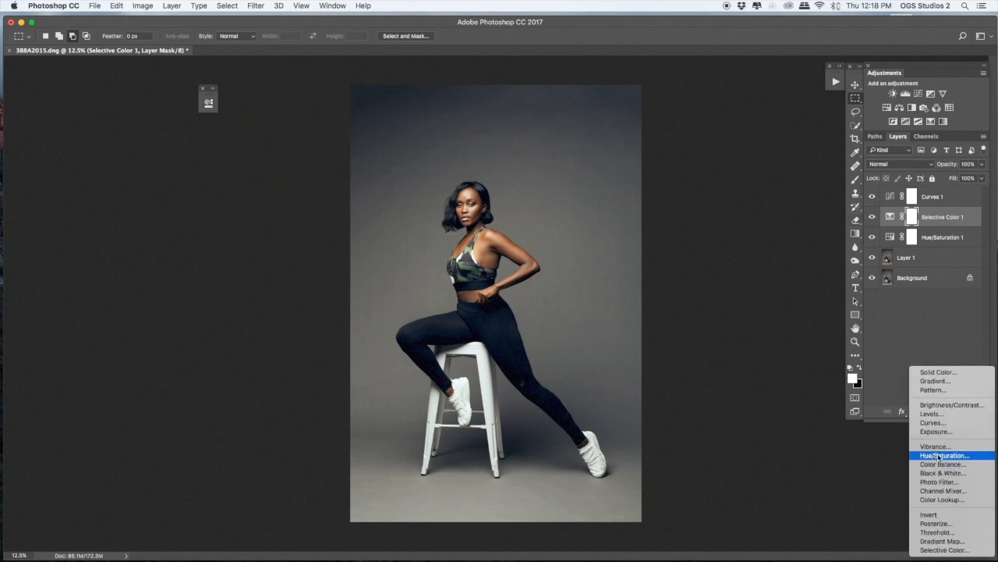
{"action": "left_click", "coordinate": [942, 456]}
{"action": "left_click", "coordinate": [269, 141]}
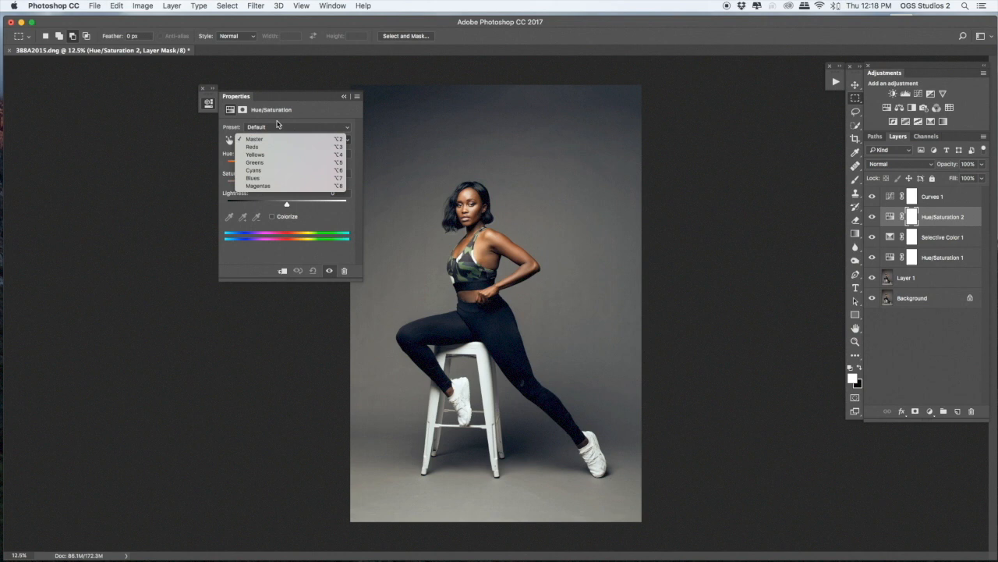
{"action": "left_click", "coordinate": [254, 163]}
{"action": "left_click_drag", "start_coordinate": [287, 183], "coordinate": [336, 192]}
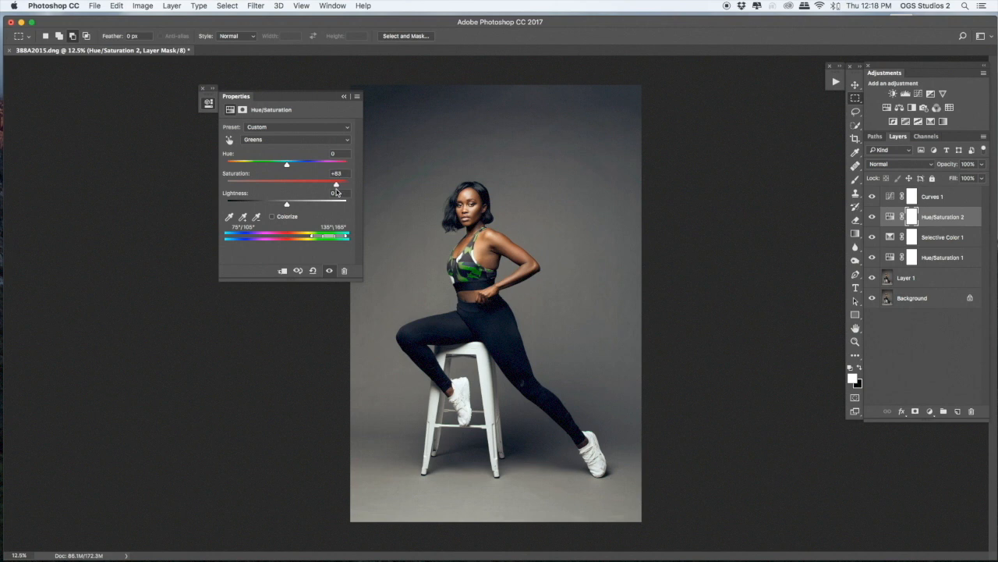
{"action": "left_click", "coordinate": [343, 97]}
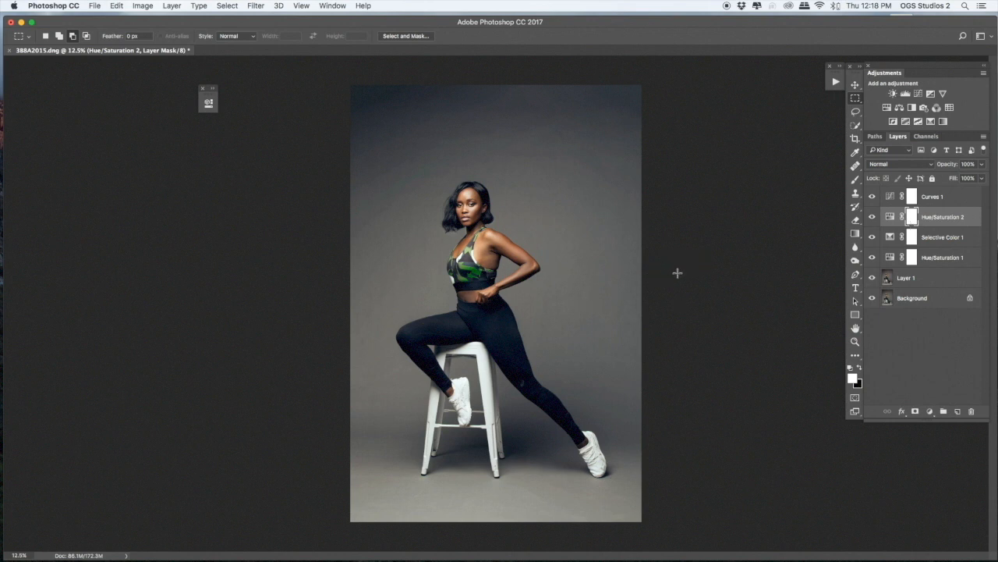
Toggle the visibility of Hue/Saturation 2 and Selective Color 1 to compare the image with and without each adjustment
{"action": "left_click", "coordinate": [872, 217]}
{"action": "left_click", "coordinate": [872, 217]}
{"action": "left_click", "coordinate": [872, 216]}
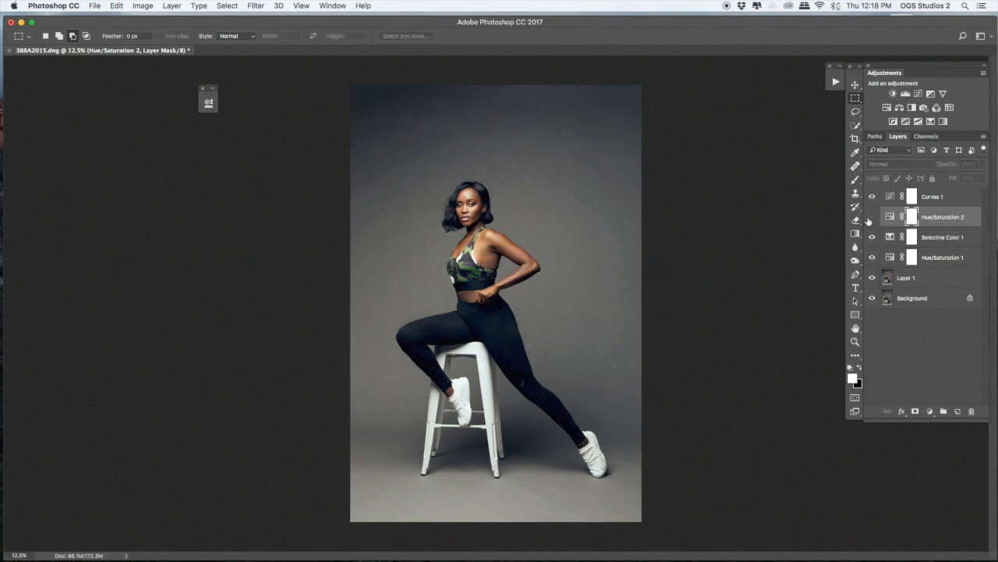
{"action": "left_click", "coordinate": [872, 217]}
{"action": "left_click", "coordinate": [872, 217]}
{"action": "left_click", "coordinate": [869, 231]}
{"action": "left_click", "coordinate": [872, 217]}
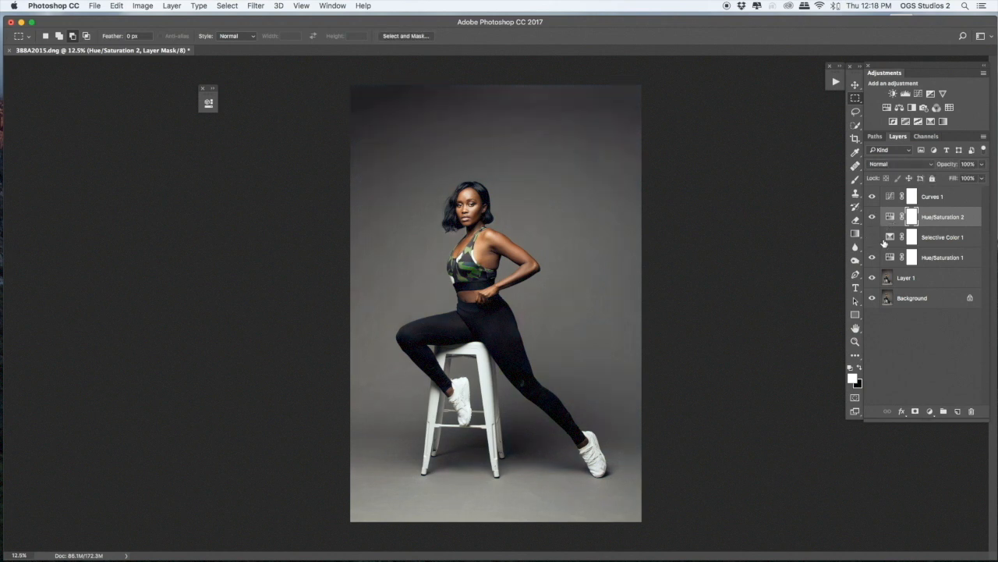
{"action": "left_click", "coordinate": [872, 237]}
Lower the opacity of Hue/Saturation 2 to 53%
{"action": "left_click", "coordinate": [982, 164]}
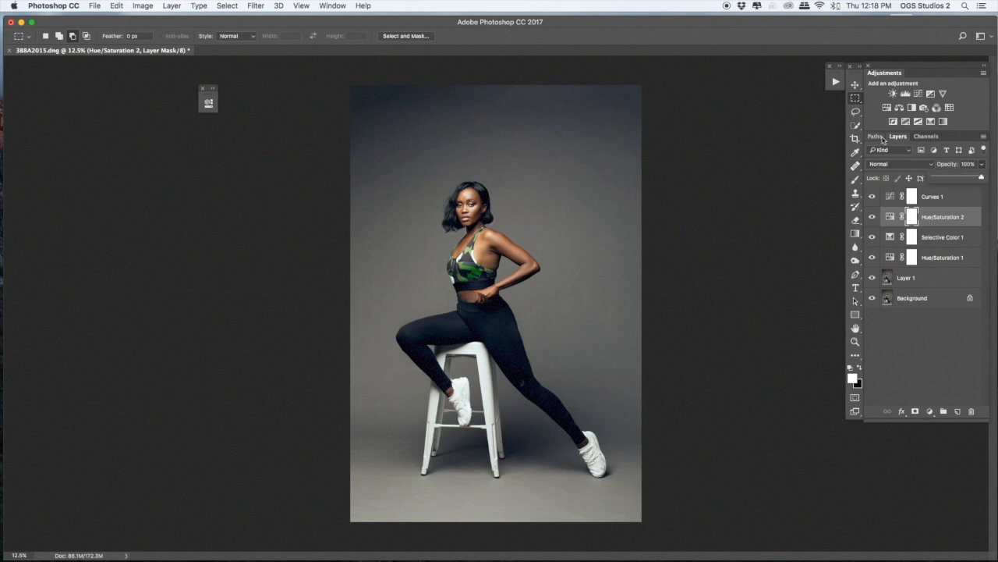
{"action": "left_click_drag", "start_coordinate": [982, 178], "coordinate": [960, 181]}
{"action": "key", "text": "super+plus"}
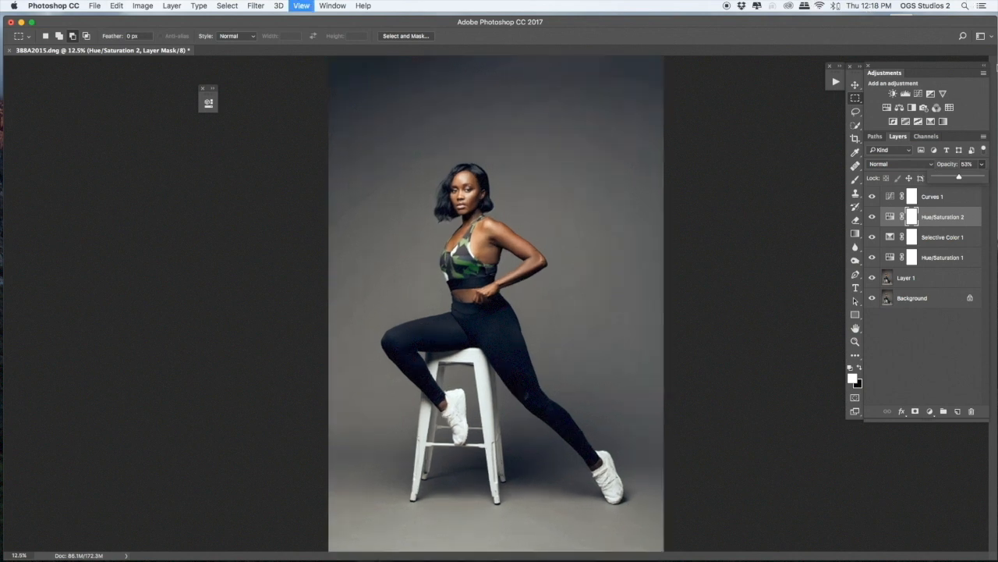
Add a Vibrance adjustment above Hue/Saturation 2, raise its vibrance slightly, and collapse the settings
{"action": "left_click", "coordinate": [930, 412]}
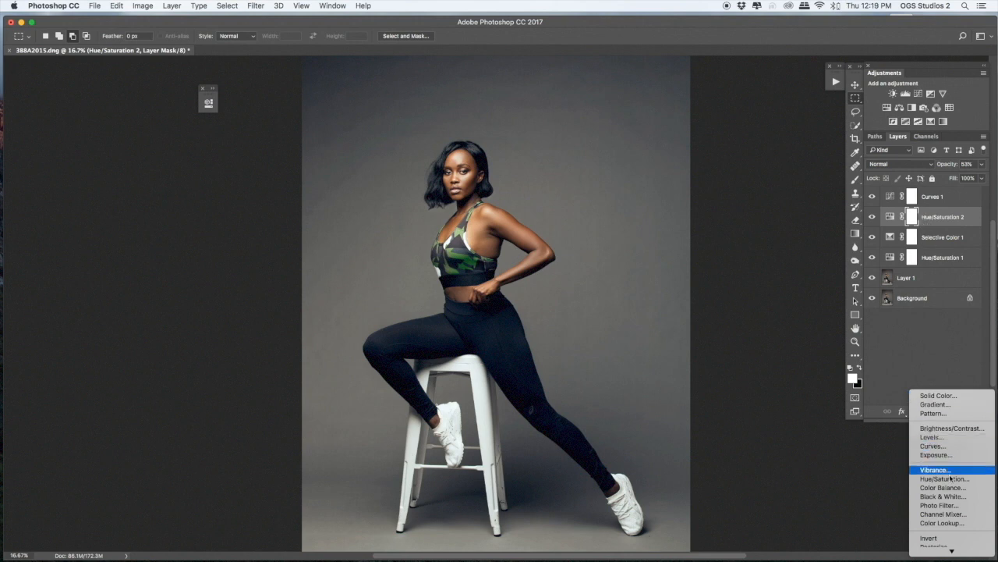
{"action": "left_click", "coordinate": [729, 302]}
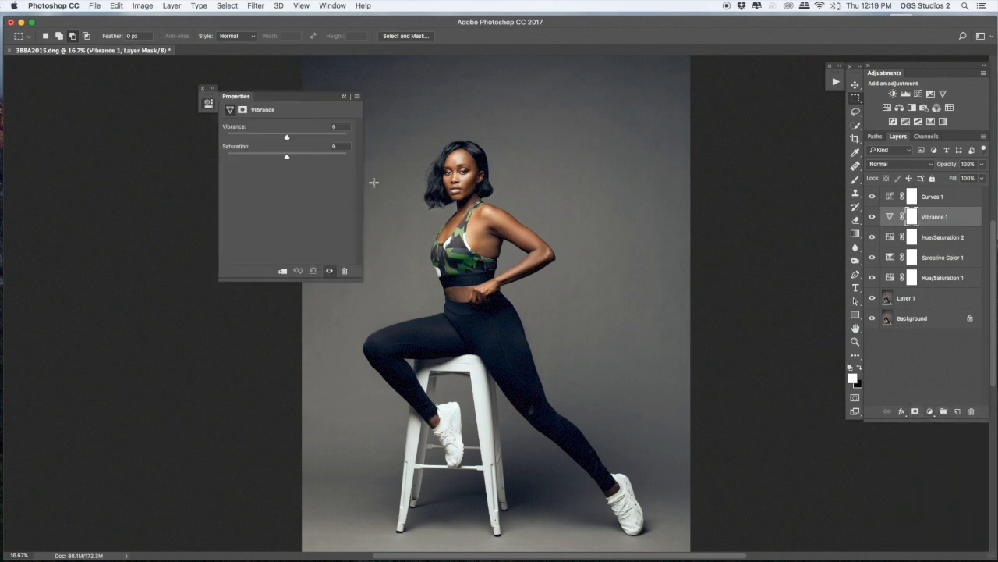
{"action": "left_click", "coordinate": [296, 136]}
{"action": "left_click", "coordinate": [345, 96]}
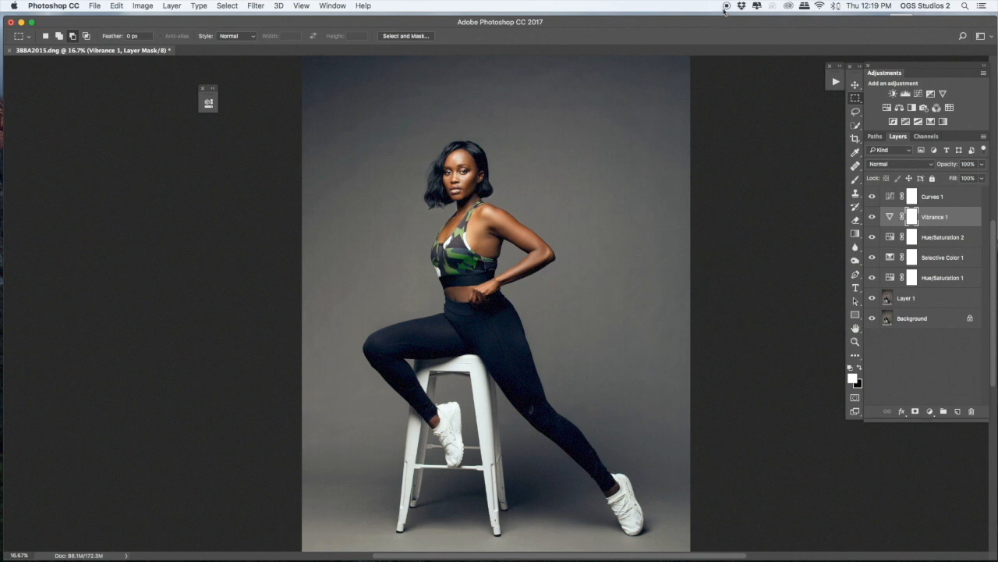
Invert the Vibrance 1 mask and paint white over the camouflage top with the Brush at 100% opacity
{"action": "key", "text": "super+i"}
{"action": "key", "text": "b"}
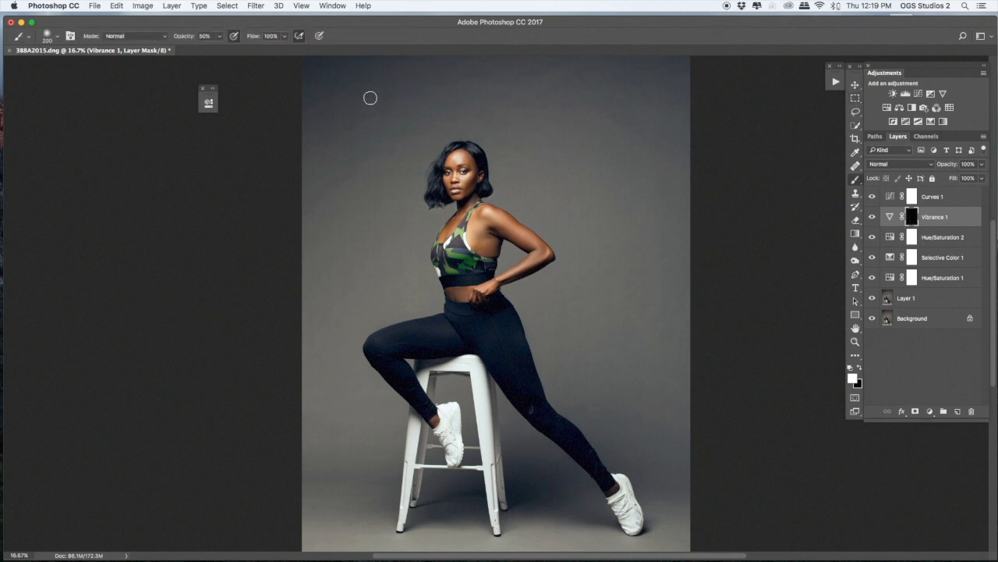
{"action": "key", "text": "0"}
{"action": "key", "text": "bracketright"}
{"action": "key", "text": "bracketright"}
{"action": "key", "text": "bracketright"}
{"action": "key", "text": "bracketleft"}
{"action": "key", "text": "bracketleft"}
{"action": "key", "text": "bracketleft"}
{"action": "mouse_move", "coordinate": [457, 253]}
{"action": "left_mouse_down"}
{"action": "mouse_move", "coordinate": [440, 266]}
{"action": "mouse_move", "coordinate": [450, 273]}
{"action": "left_mouse_up"}
{"action": "key", "text": "bracketleft"}
{"action": "key", "text": "bracketleft"}
{"action": "key", "text": "bracketleft"}
{"action": "key", "text": "bracketright"}
{"action": "key", "text": "bracketright"}
Invert the Hue/Saturation 2 mask, paint white over the camouflage top, and turn off pen pressure control of brush opacity
{"action": "left_click", "coordinate": [912, 241]}
{"action": "key", "text": "super+i"}
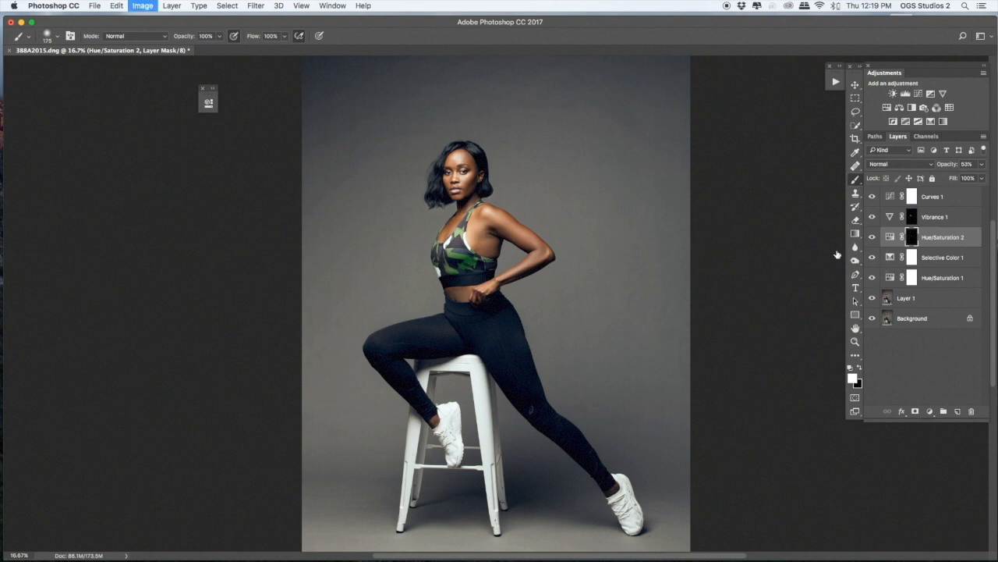
{"action": "mouse_move", "coordinate": [451, 259]}
{"action": "left_mouse_down"}
{"action": "mouse_move", "coordinate": [477, 261]}
{"action": "mouse_move", "coordinate": [454, 269]}
{"action": "left_mouse_up"}
{"action": "left_click", "coordinate": [233, 39]}
{"action": "key", "text": "bracketright"}
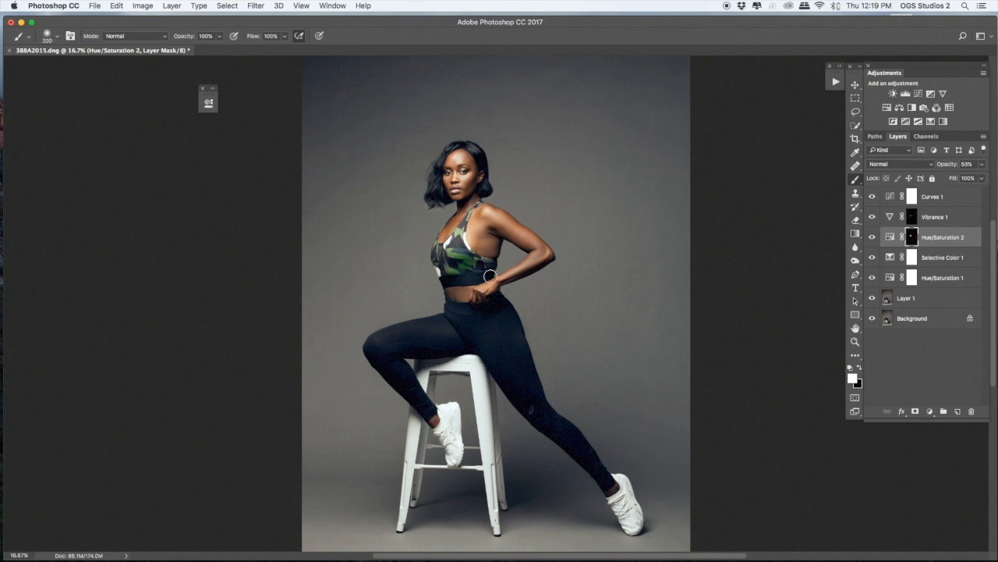
Refine the Hue/Saturation 2 mask over the camouflage top with different brush sizes, and touch up the Vibrance 1 mask
{"action": "key", "text": "bracketleft"}
{"action": "key", "text": "bracketleft"}
{"action": "key", "text": "super+plus"}
{"action": "left_click_drag", "start_coordinate": [420, 315], "coordinate": [425, 332]}
{"action": "key", "text": "bracketleft"}
{"action": "key", "text": "bracketleft"}
{"action": "key", "text": "bracketleft"}
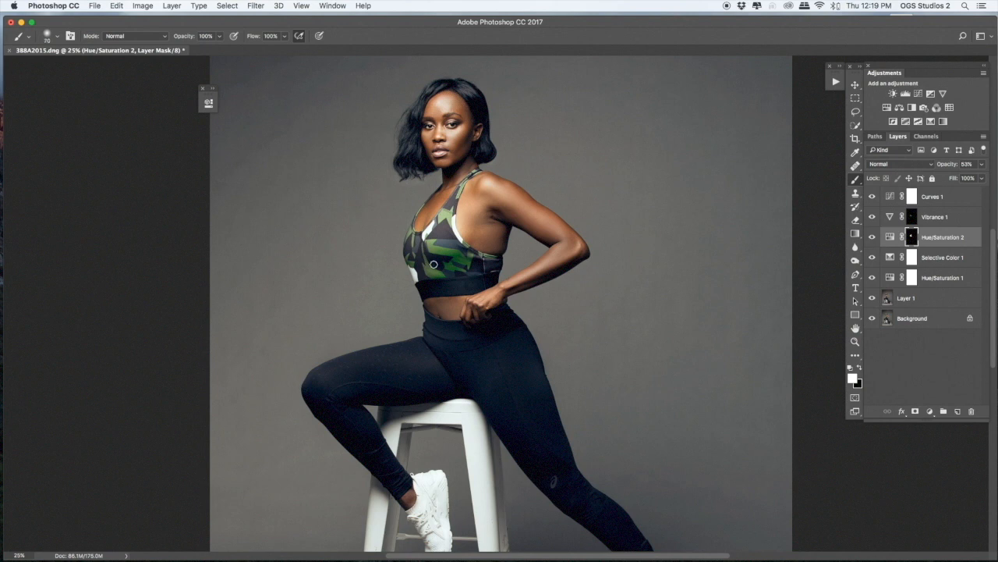
{"action": "key", "text": "bracketright"}
{"action": "key", "text": "bracketright"}
{"action": "key", "text": "bracketright"}
{"action": "key", "text": "bracketright"}
{"action": "key", "text": "bracketright"}
{"action": "key", "text": "bracketright"}
{"action": "key", "text": "bracketright"}
{"action": "key", "text": "super+minus"}
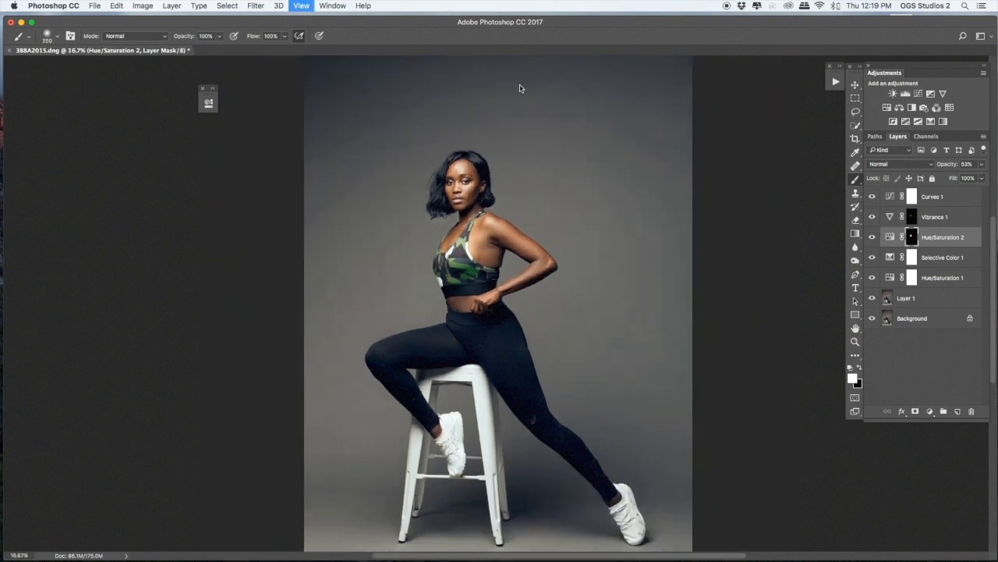
{"action": "key", "text": "super+minus"}
{"action": "key", "text": "bracketright"}
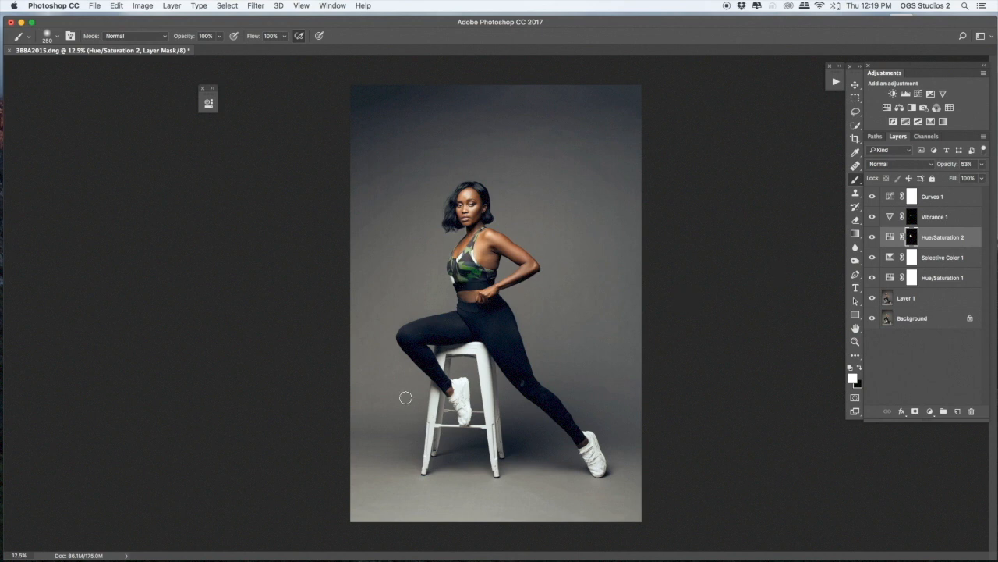
{"action": "left_click", "coordinate": [912, 217]}
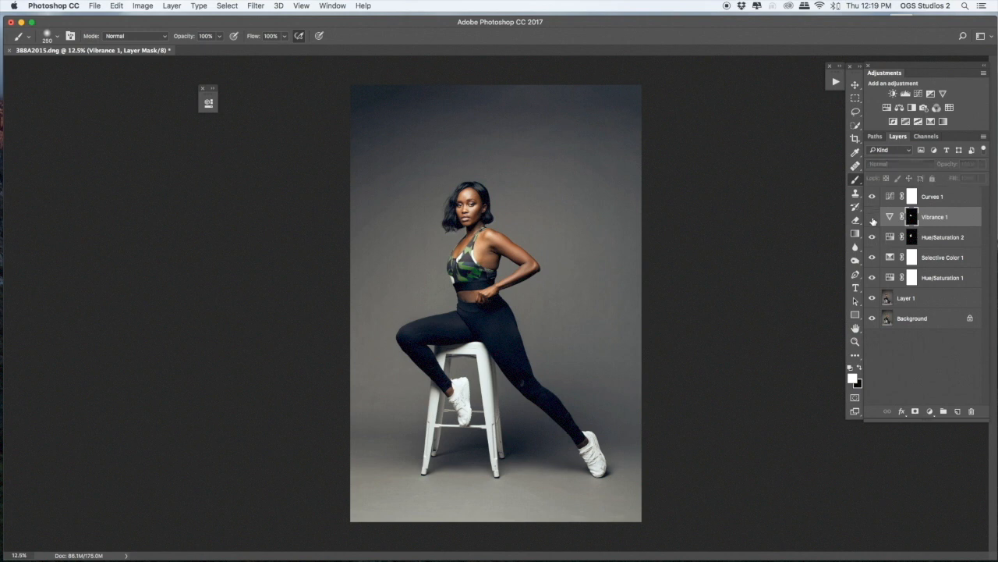
Group the five adjustment layers from Curves 1 down to Hue/Saturation 1
{"action": "left_click", "coordinate": [936, 198]}
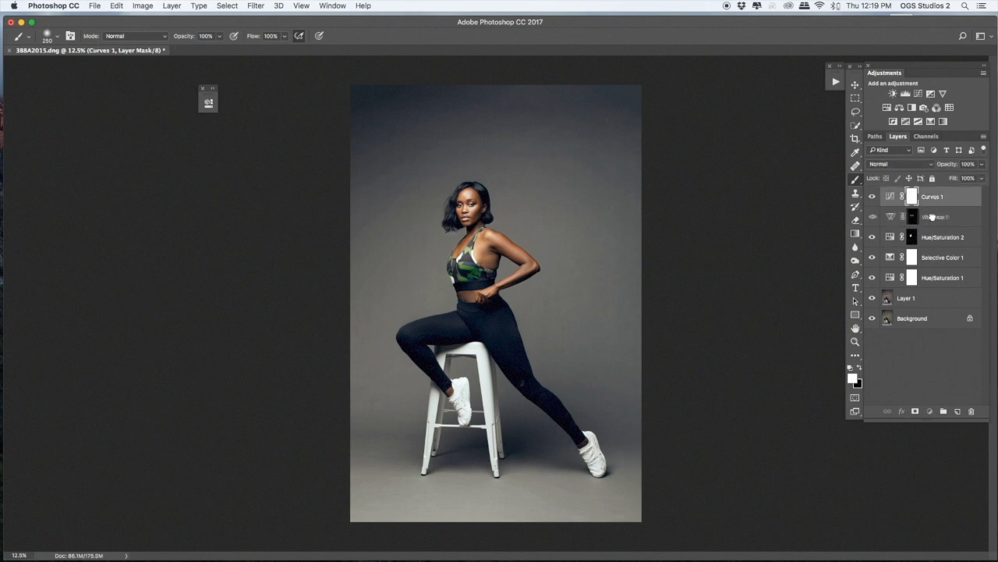
{"action": "left_click", "coordinate": [937, 219], "text": "shift"}
{"action": "left_click", "coordinate": [940, 238], "text": "shift"}
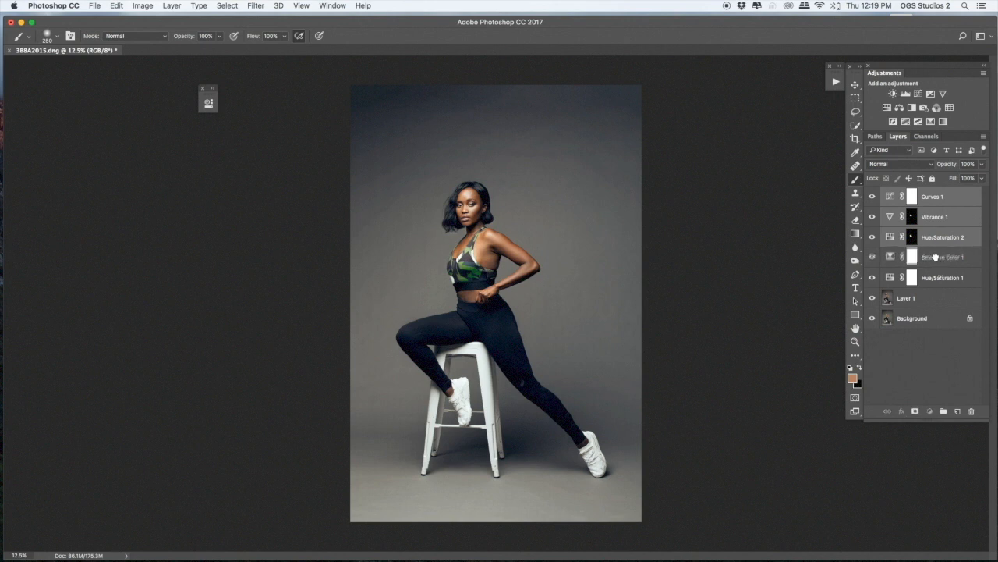
{"action": "left_click", "coordinate": [941, 257], "text": "shift"}
{"action": "left_click", "coordinate": [942, 278], "text": "shift"}
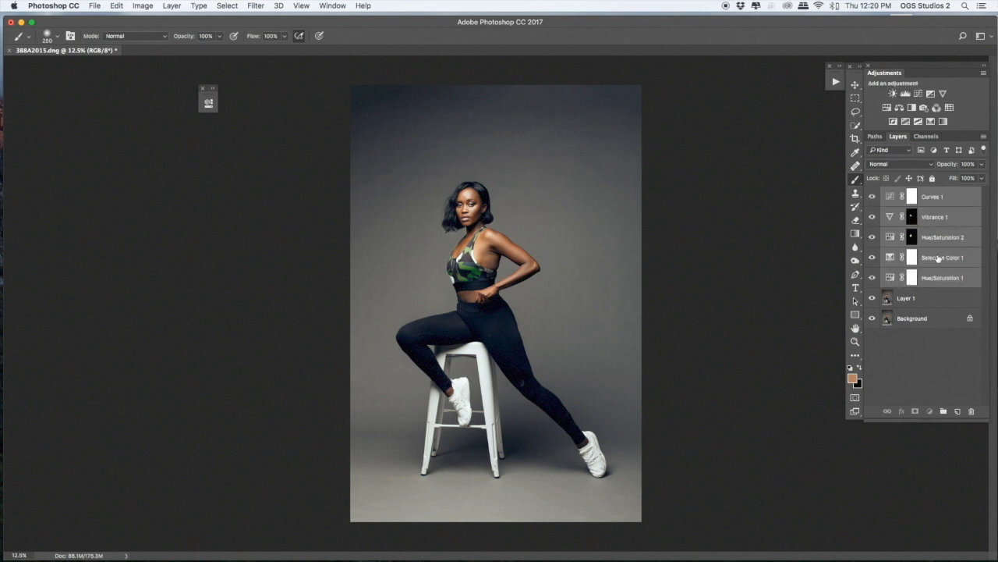
{"action": "left_click_drag", "start_coordinate": [932, 263], "coordinate": [944, 411]}
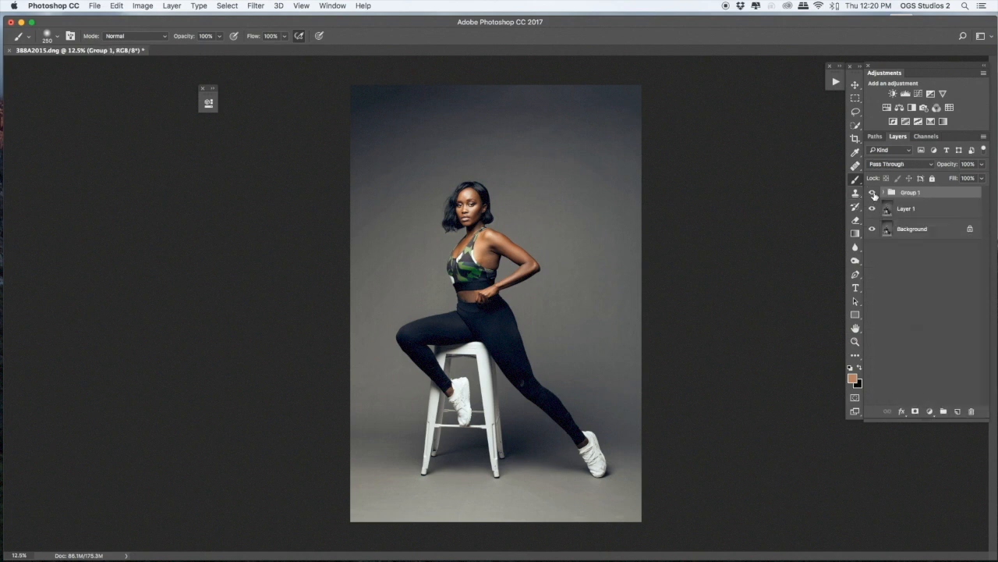
Toggle the visibility of Group 1 to compare the image before and after the color grade
{"action": "left_click", "coordinate": [872, 193]}
{"action": "left_click", "coordinate": [872, 192]}
{"action": "key", "text": "super+equal"}
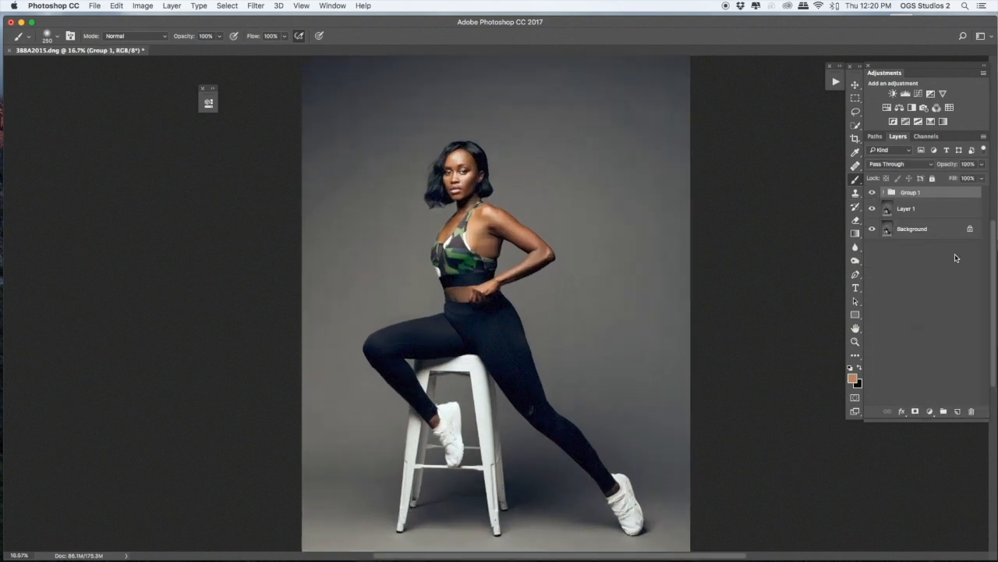
{"action": "key", "text": "super+minus"}
Try merging all visible layers into one and undo the merge
{"action": "right_click", "coordinate": [942, 196]}
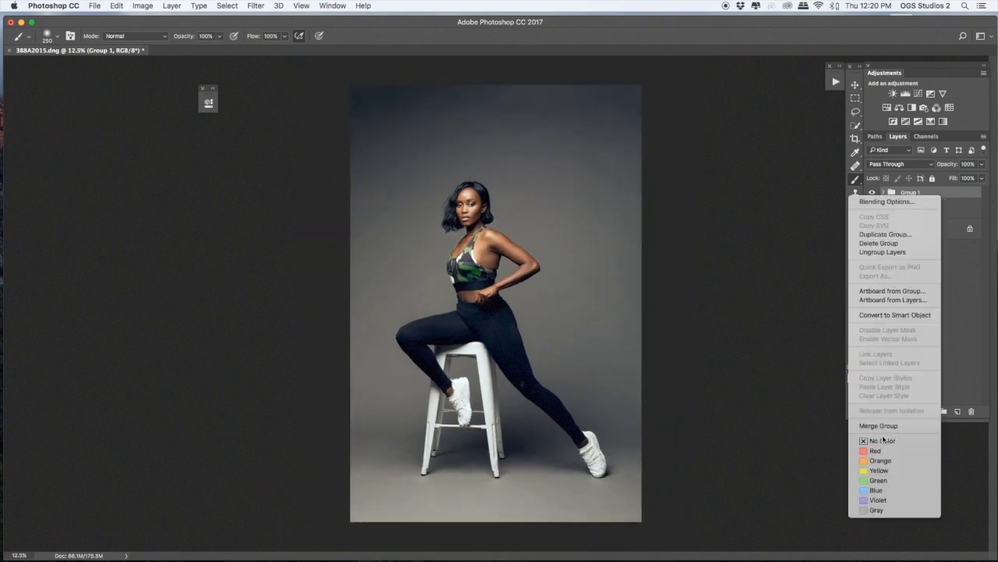
{"action": "left_click", "coordinate": [720, 408]}
{"action": "right_click", "coordinate": [924, 216]}
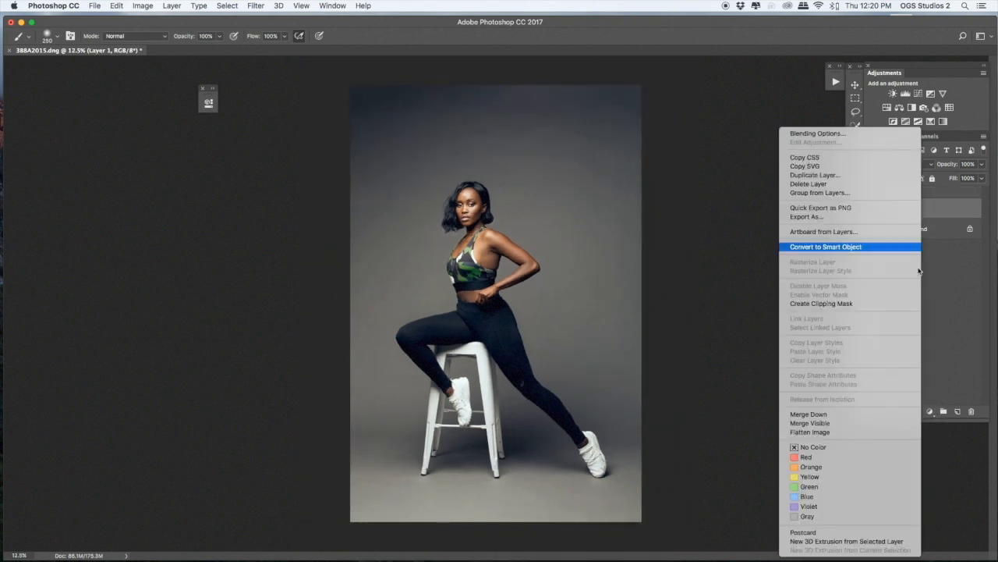
{"action": "left_click", "coordinate": [802, 422]}
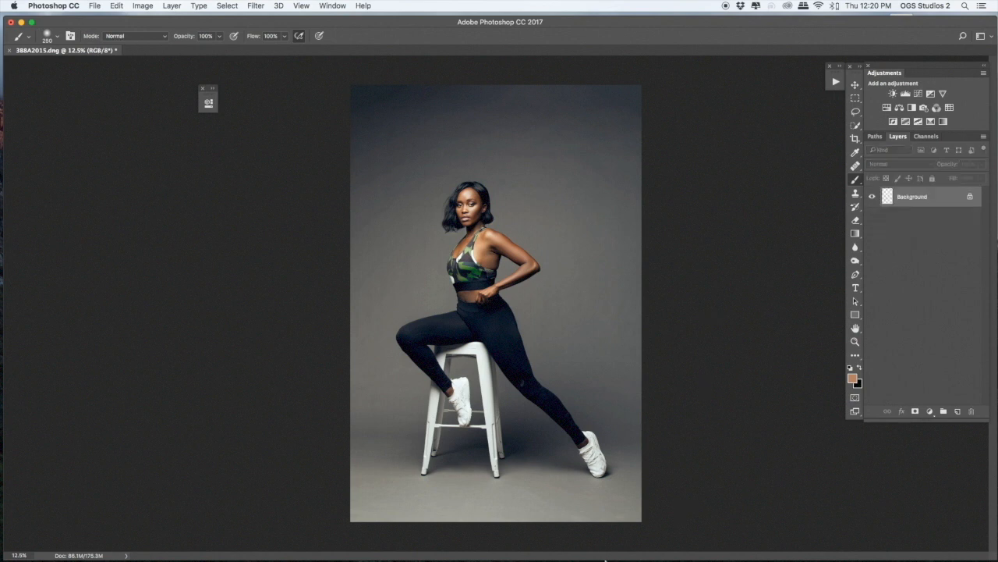
{"action": "key", "text": "super+z"}
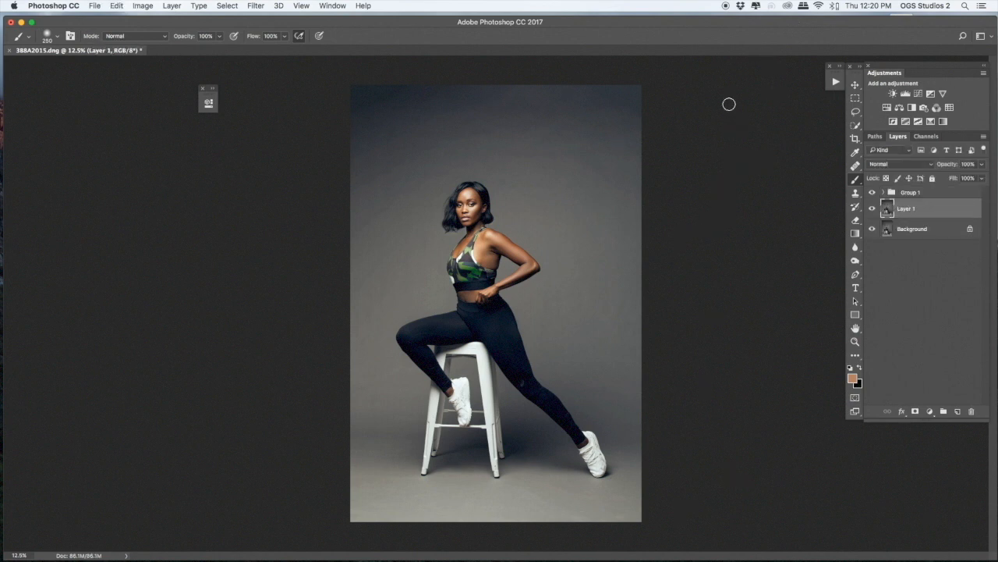
Stamp all visible layers into a new layer above Group 1 and duplicate that layer
{"action": "left_click", "coordinate": [922, 194]}
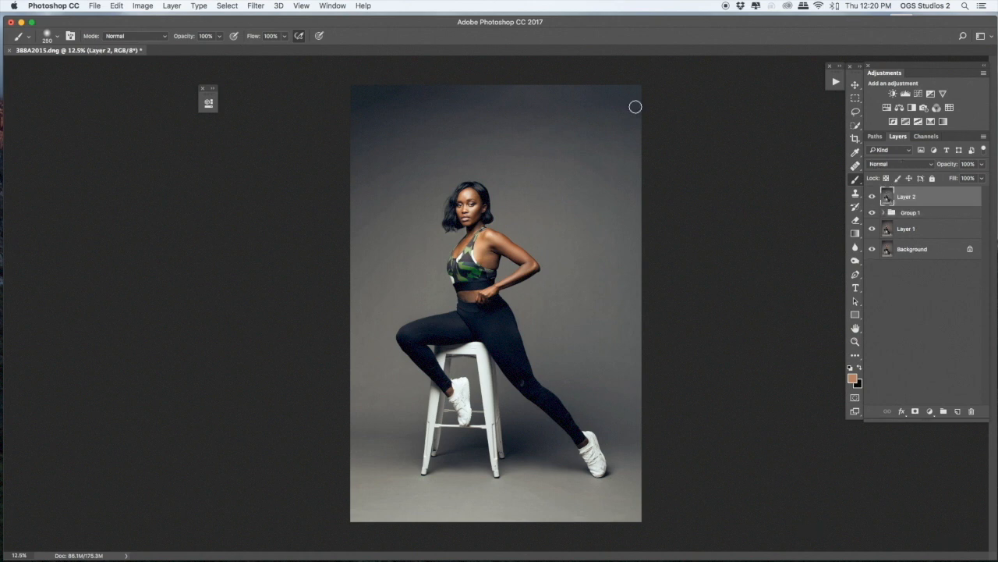
{"action": "key", "text": "super+j"}
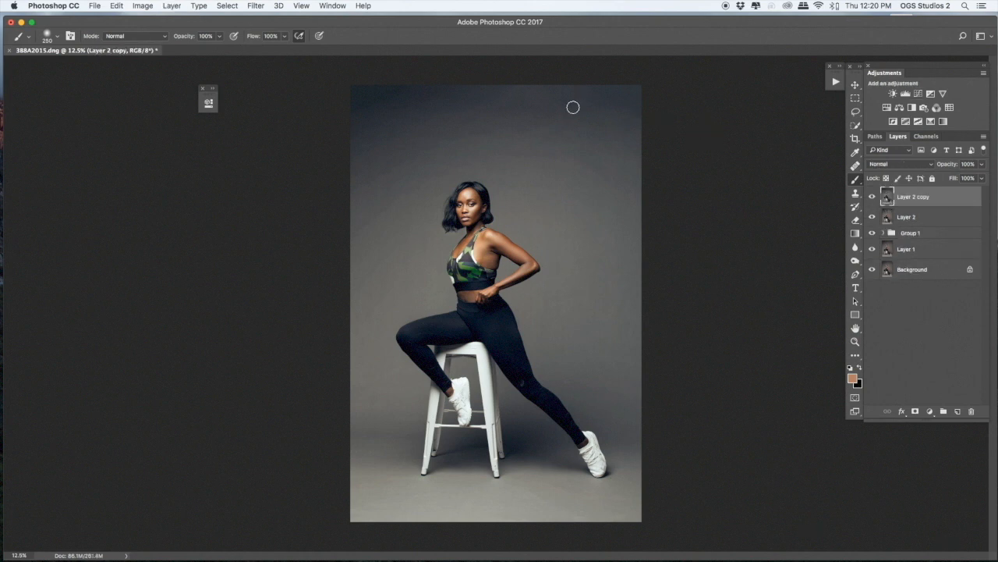
Apply 42.44% monochromatic Gaussian Add Noise to Layer 2 copy
{"action": "left_click", "coordinate": [256, 5]}
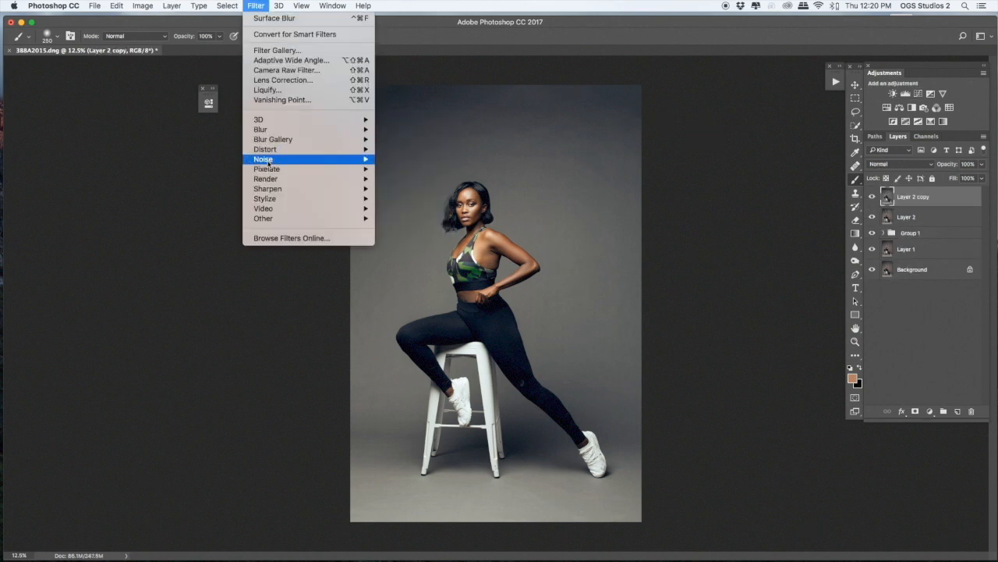
{"action": "mouse_move", "coordinate": [312, 161]}
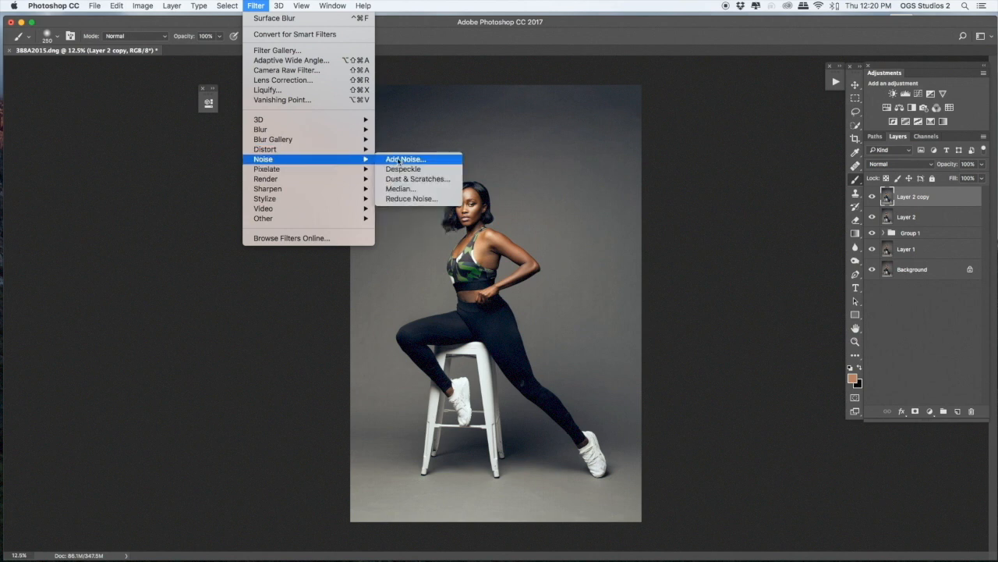
{"action": "left_click", "coordinate": [400, 159]}
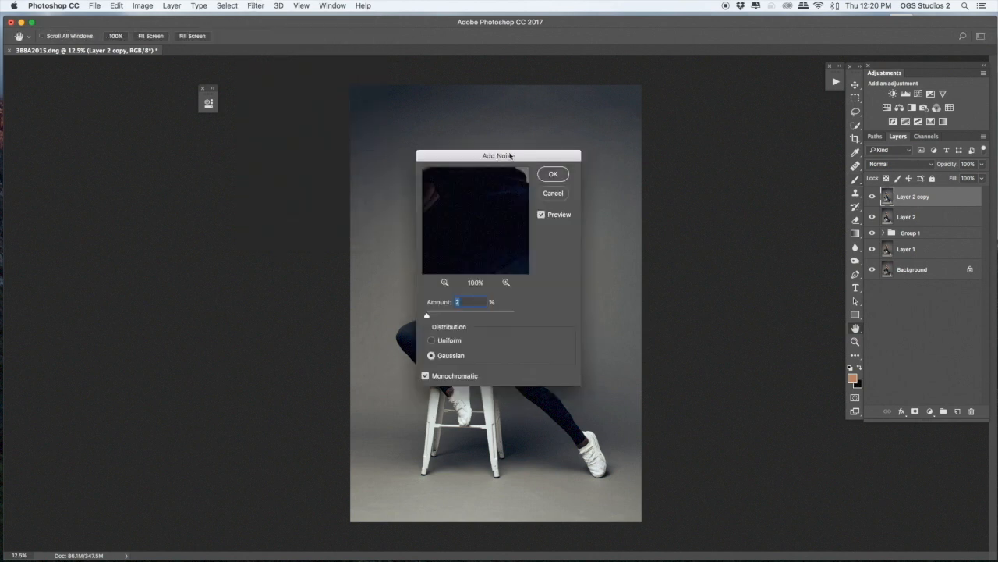
{"action": "left_click_drag", "start_coordinate": [516, 156], "coordinate": [746, 155]}
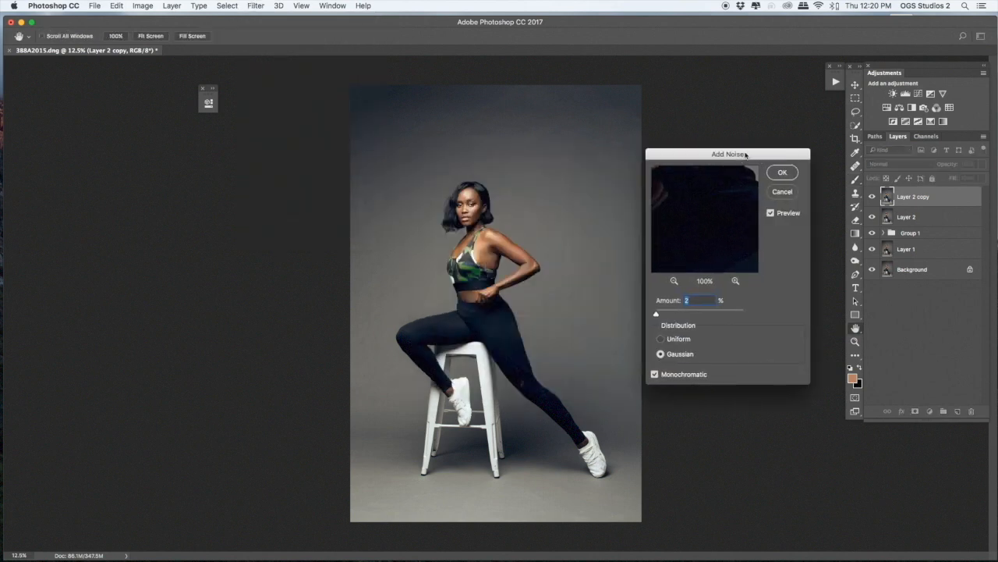
{"action": "left_click", "coordinate": [667, 312]}
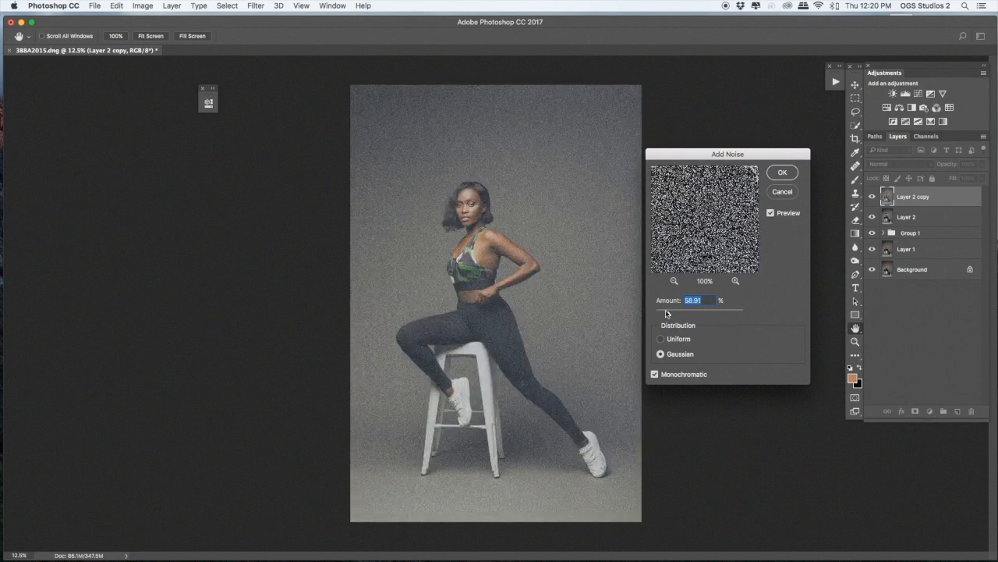
{"action": "left_click_drag", "start_coordinate": [664, 315], "coordinate": [665, 315]}
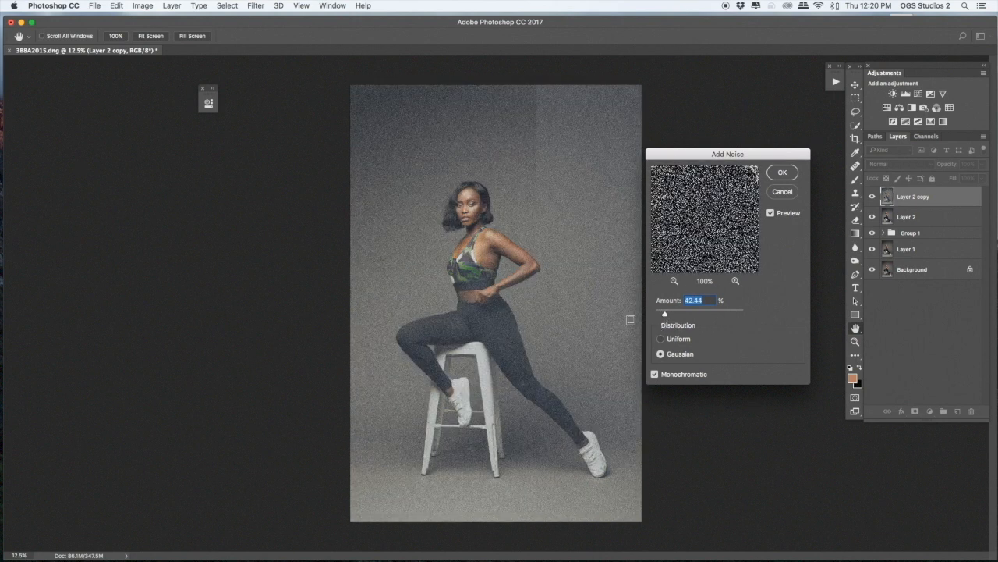
{"action": "left_click", "coordinate": [782, 172]}
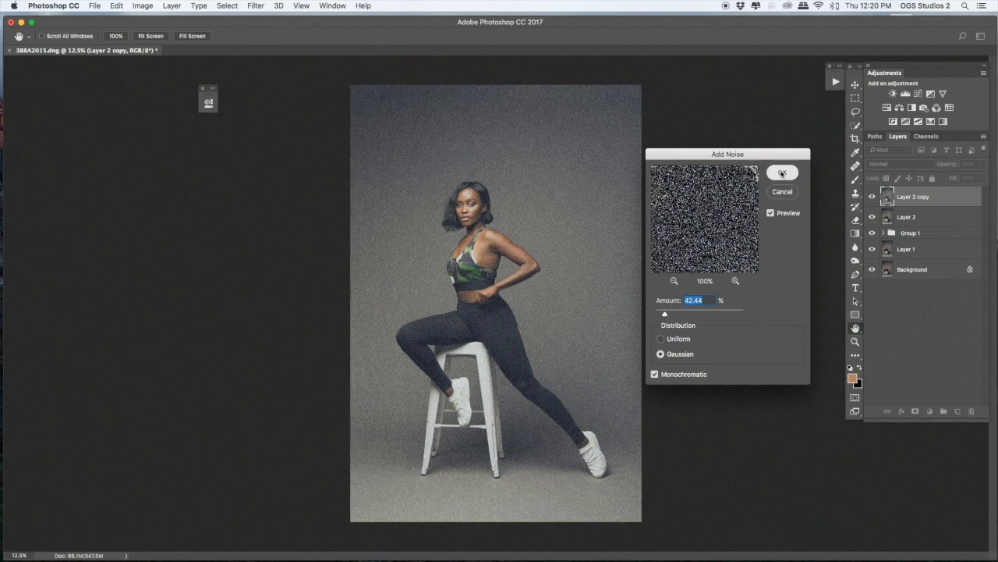
Add an inverted black mask to the noise layer and paint white across the upper backdrop with a 1400 px brush
{"action": "left_click", "coordinate": [915, 411]}
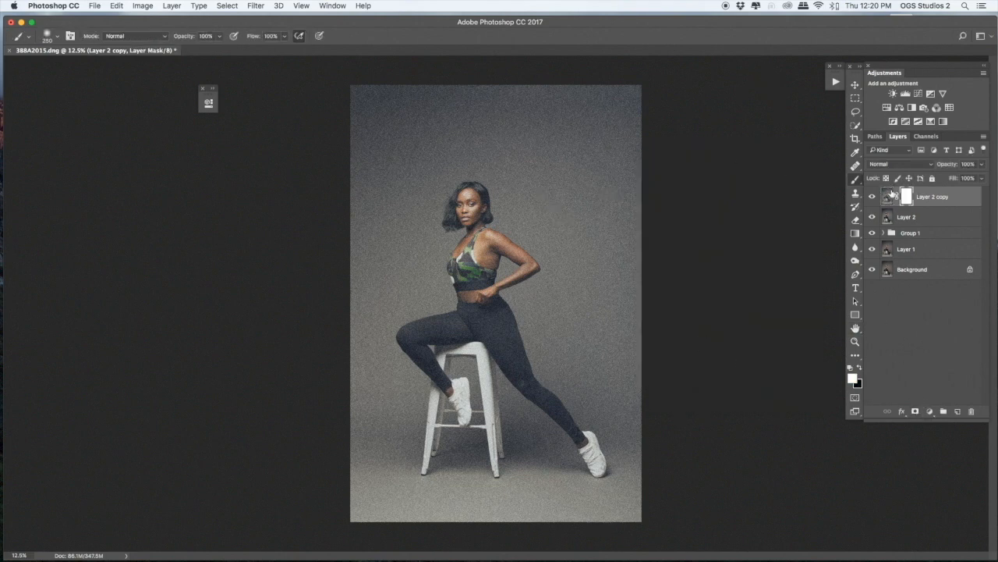
{"action": "key", "text": "super+i"}
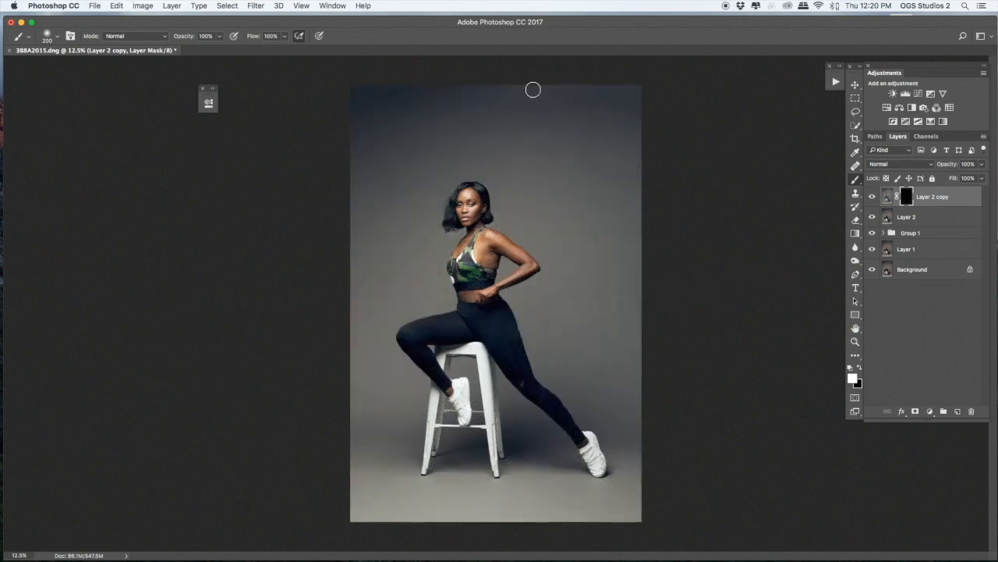
{"action": "key", "text": "bracketright"}
{"action": "key", "text": "bracketright"}
{"action": "key", "text": "bracketright"}
{"action": "key", "text": "bracketright"}
{"action": "key", "text": "bracketright"}
{"action": "key", "text": "bracketright"}
{"action": "key", "text": "bracketright"}
{"action": "key", "text": "bracketright"}
{"action": "key", "text": "bracketright"}
{"action": "key", "text": "bracketright"}
{"action": "key", "text": "bracketright"}
{"action": "key", "text": "bracketright"}
{"action": "mouse_move", "coordinate": [517, 127]}
{"action": "left_mouse_down"}
{"action": "mouse_move", "coordinate": [541, 119]}
{"action": "mouse_move", "coordinate": [403, 116]}
{"action": "mouse_move", "coordinate": [369, 104]}
{"action": "mouse_move", "coordinate": [606, 110]}
{"action": "left_mouse_up"}
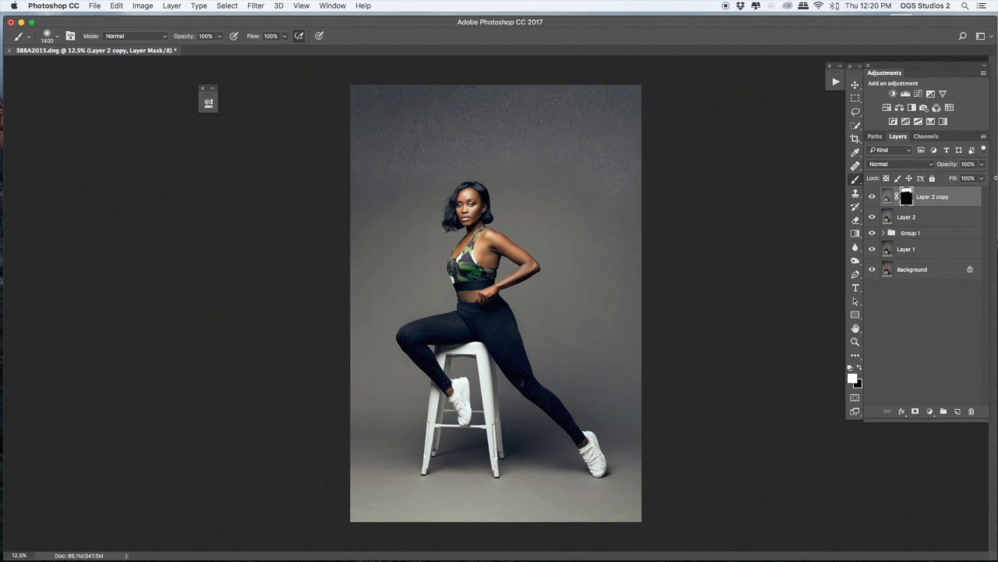
Lower the noise layer's opacity to 18% and extend the white mask over the backdrop on both sides of the model
{"action": "left_click", "coordinate": [981, 165]}
{"action": "left_click", "coordinate": [949, 179]}
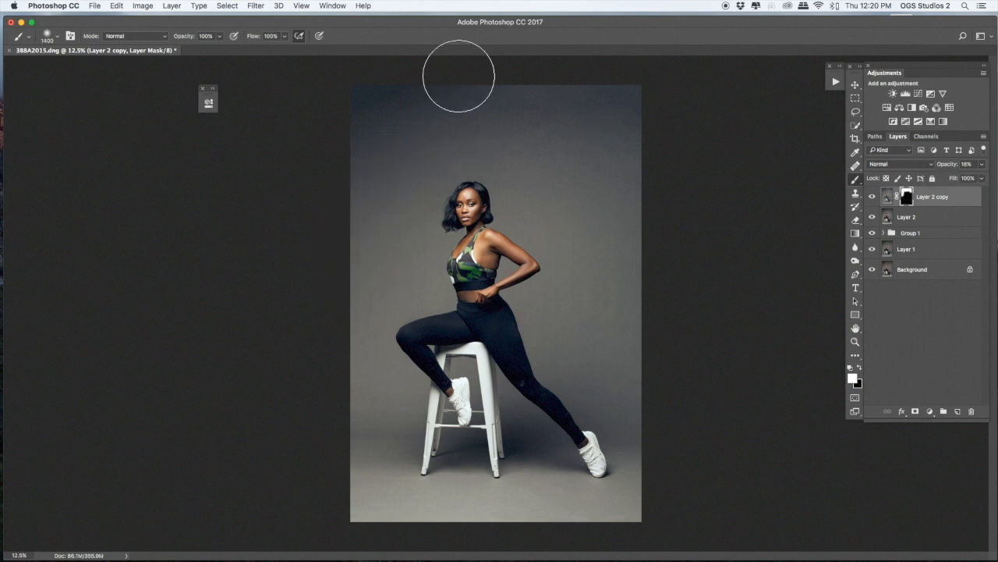
{"action": "key", "text": "super+plus"}
{"action": "key", "text": "super+plus"}
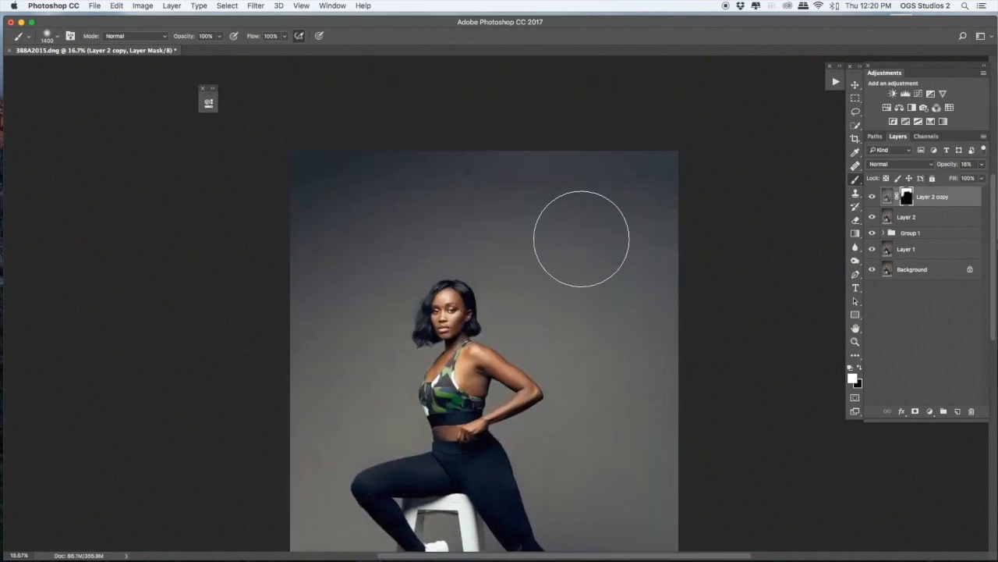
{"action": "key", "text": "bracketleft"}
{"action": "key", "text": "super+plus"}
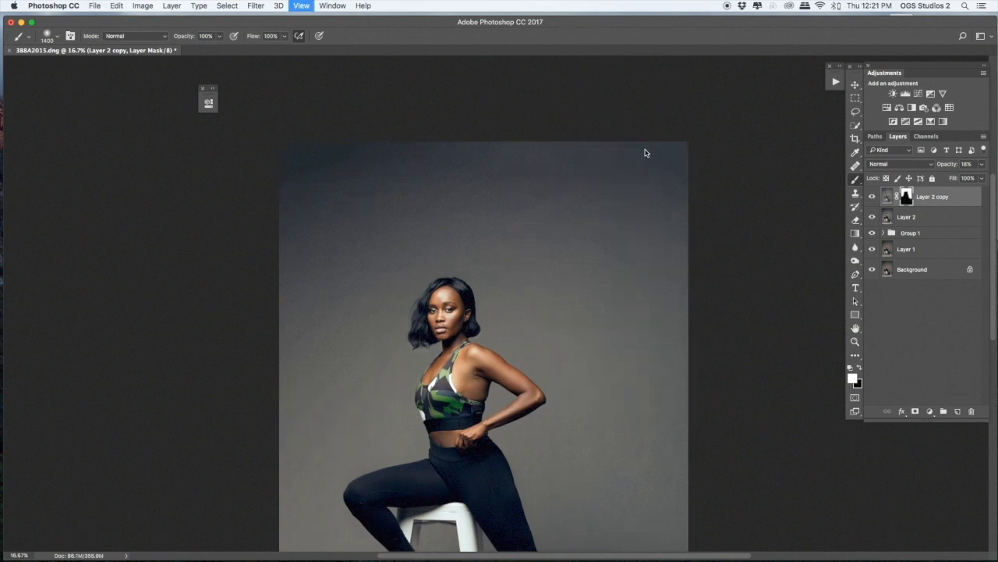
Paint the noise mask white around the model's head and shoulders with a 300 to 500 px brush
{"action": "key", "text": "bracketleft"}
{"action": "key", "text": "bracketleft"}
{"action": "key", "text": "bracketleft"}
{"action": "key", "text": "bracketleft"}
{"action": "key", "text": "bracketleft"}
{"action": "key", "text": "bracketleft"}
{"action": "key", "text": "bracketleft"}
{"action": "key", "text": "bracketleft"}
{"action": "key", "text": "bracketleft"}
{"action": "key", "text": "bracketleft"}
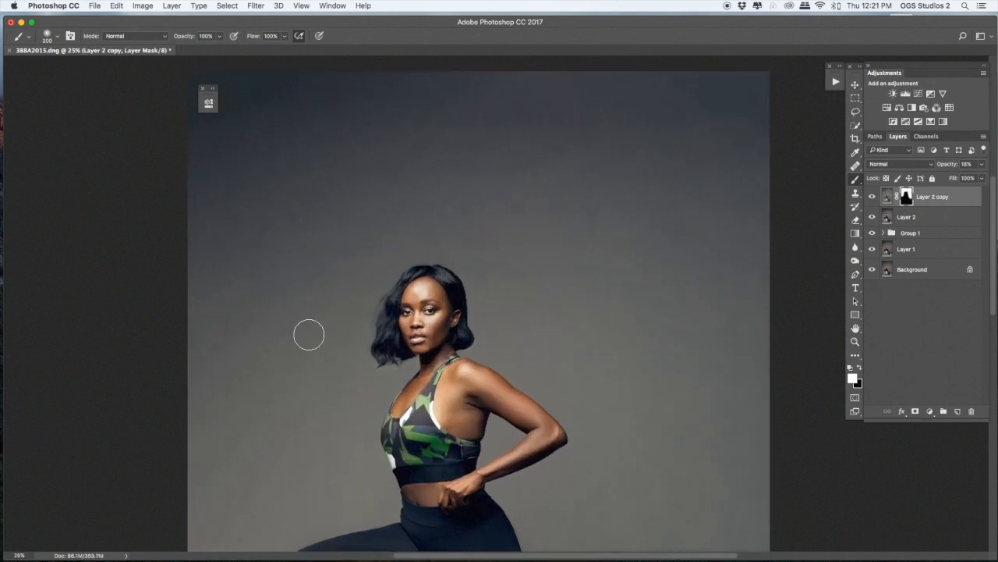
{"action": "key", "text": "bracketright"}
{"action": "key", "text": "bracketright"}
{"action": "key", "text": "super+minus"}
{"action": "key", "text": "super+minus"}
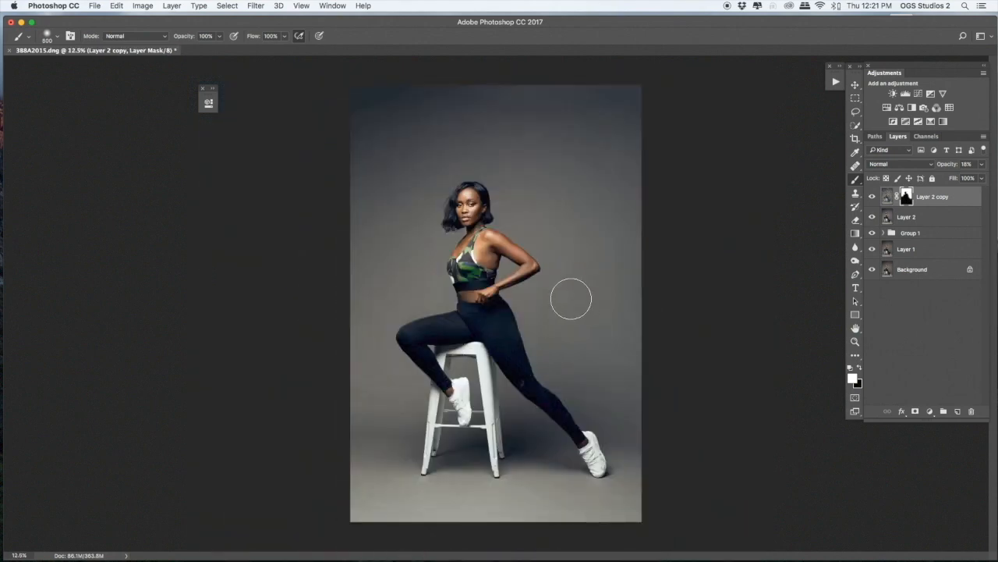
Paint the noise mask white over the remaining lower backdrop with a brush of about 1000 px, leaving the model masked out
{"action": "key", "text": "bracketright"}
{"action": "key", "text": "bracketright"}
{"action": "key", "text": "bracketright"}
{"action": "key", "text": "bracketright"}
{"action": "key", "text": "bracketright"}
{"action": "key", "text": "bracketright"}
{"action": "key", "text": "bracketleft"}
{"action": "key", "text": "bracketleft"}
{"action": "key", "text": "bracketright"}
{"action": "key", "text": "super+equal"}
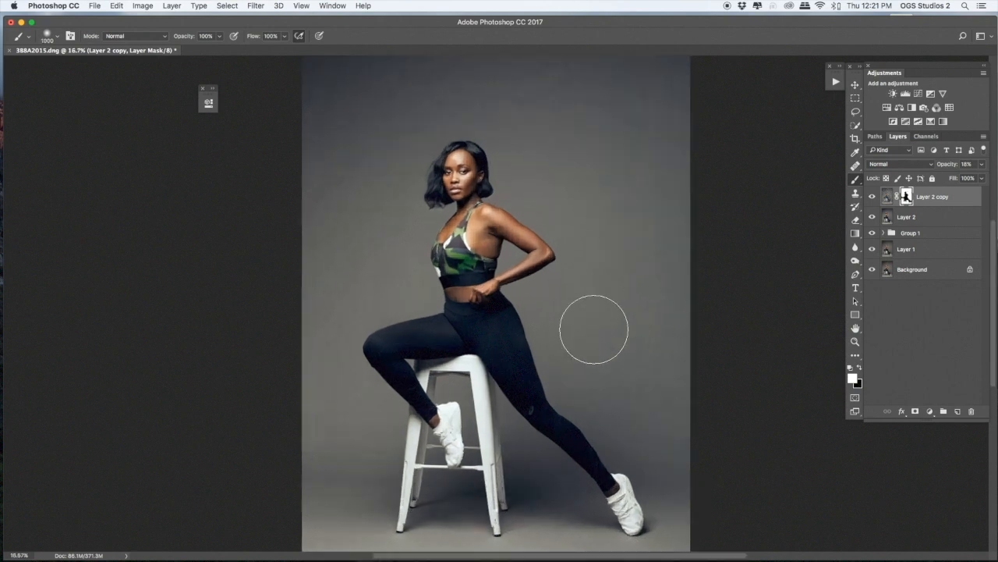
Refine the noise mask along the model's and stool's edges with progressively smaller brushes down to 250 px
{"action": "key", "text": "bracketleft"}
{"action": "key", "text": "bracketleft"}
{"action": "key", "text": "bracketleft"}
{"action": "key", "text": "bracketleft"}
{"action": "key", "text": "bracketright"}
{"action": "key", "text": "bracketright"}
{"action": "key", "text": "bracketright"}
{"action": "key", "text": "bracketleft"}
{"action": "key", "text": "bracketleft"}
{"action": "key", "text": "bracketleft"}
{"action": "key", "text": "super+equal"}
{"action": "scroll", "coordinate": [541, 279], "scroll_direction": "up", "scroll_amount": 3}
{"action": "scroll", "coordinate": [541, 278], "scroll_direction": "left", "scroll_amount": 1}
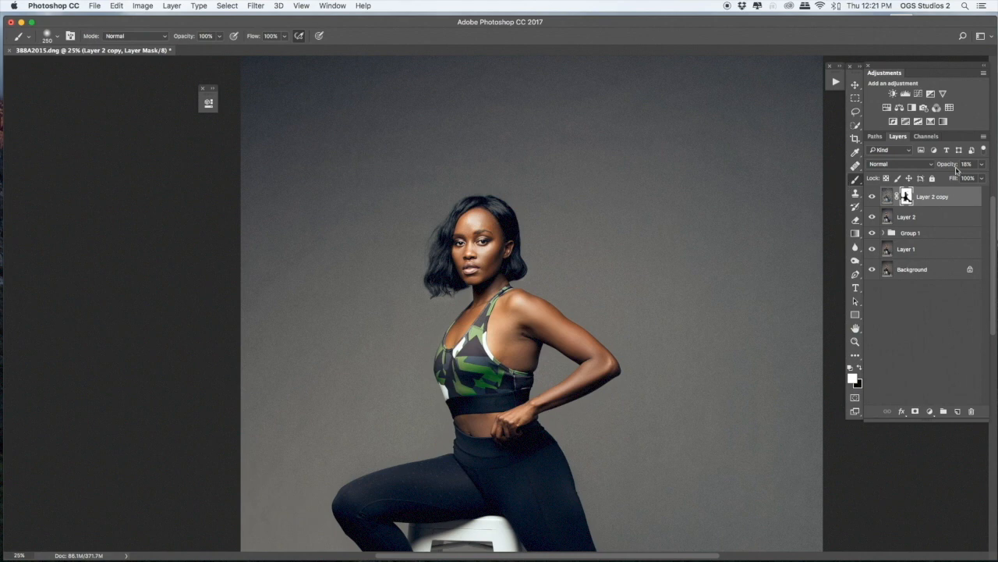
Set the noise layer's opacity to 15%
{"action": "left_click", "coordinate": [981, 164]}
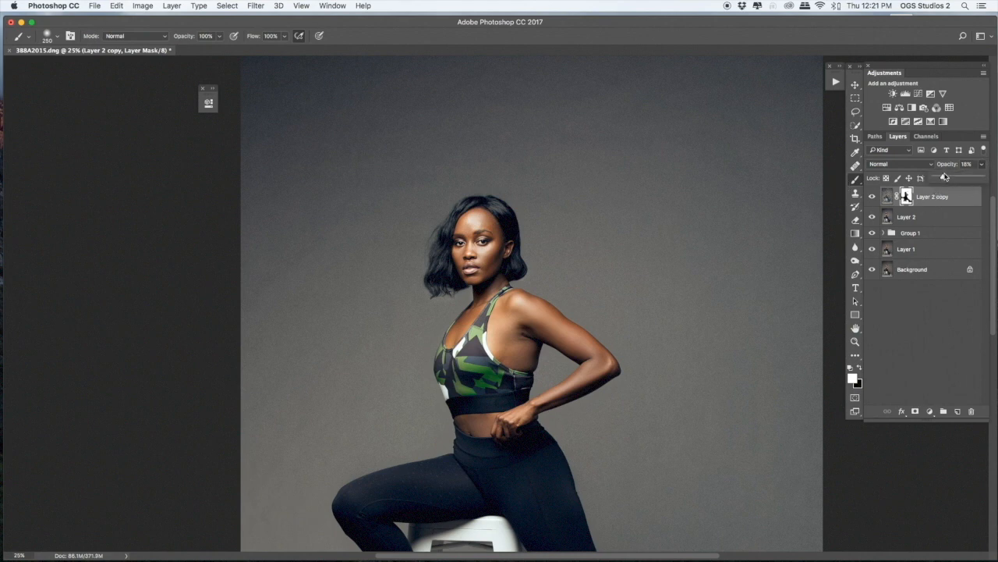
{"action": "left_click_drag", "start_coordinate": [945, 177], "coordinate": [940, 179]}
{"action": "left_click", "coordinate": [946, 168]}
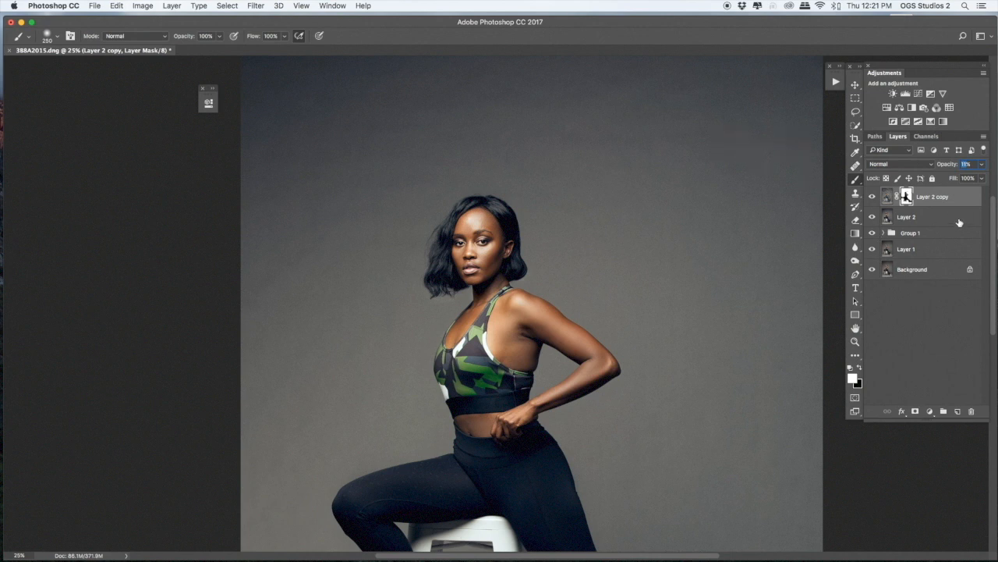
{"action": "type", "text": "15"}
{"action": "key", "text": "super+minus"}
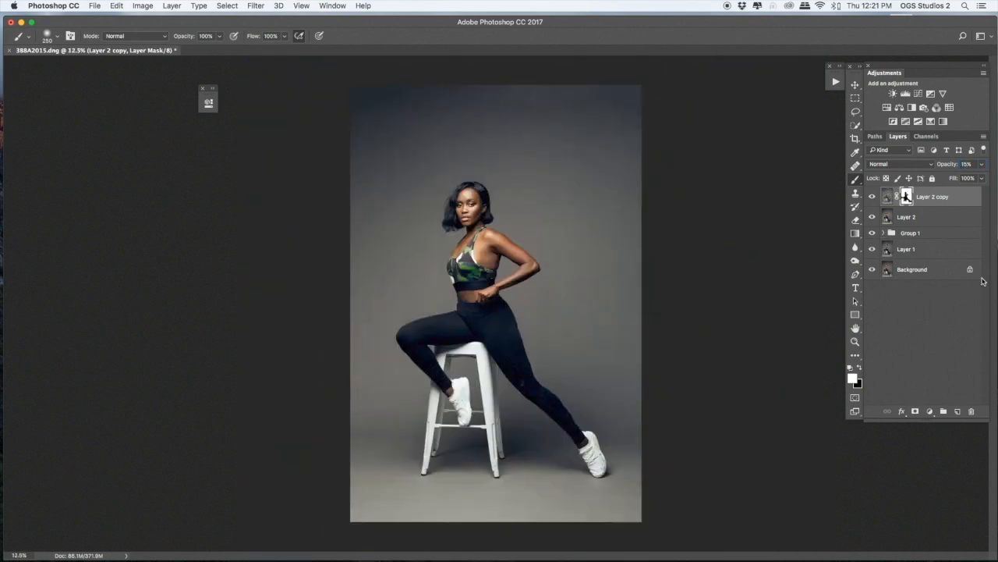
{"action": "key", "text": "super+plus"}
{"action": "double_click", "coordinate": [886, 198]}
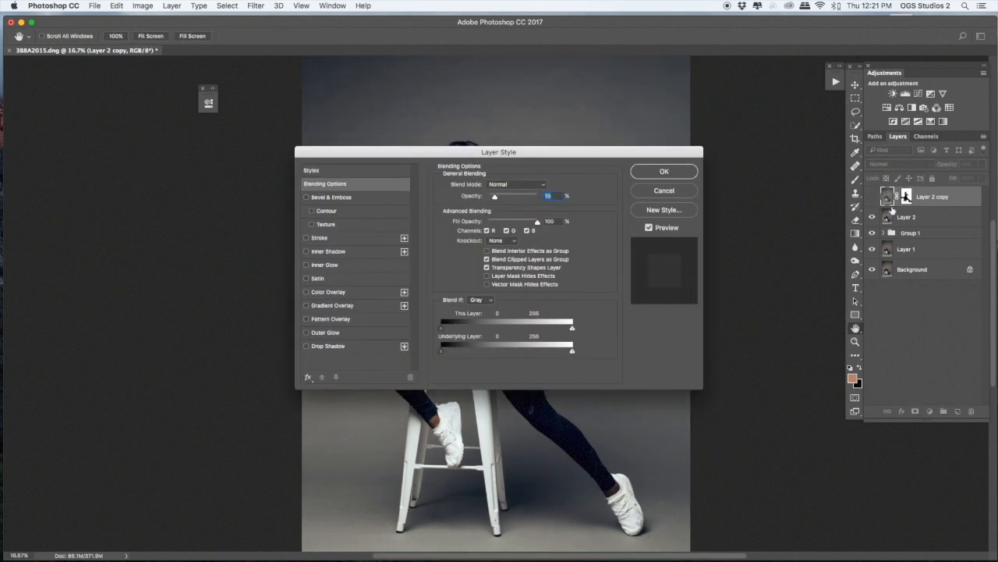
{"action": "left_click", "coordinate": [649, 194]}
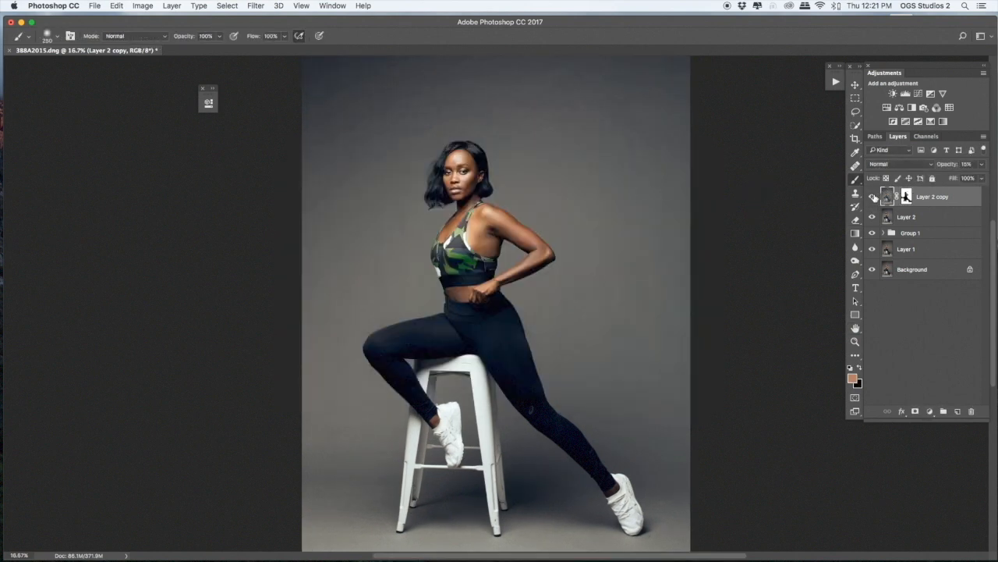
Reduce the opacity of Layer 2 copy to 10%
{"action": "left_click", "coordinate": [981, 164]}
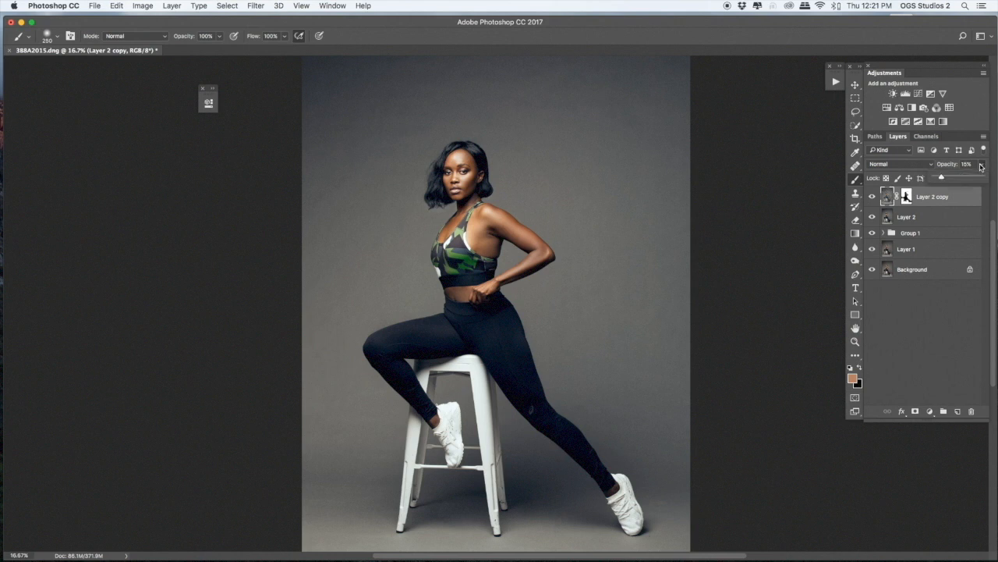
{"action": "left_click_drag", "start_coordinate": [940, 180], "coordinate": [939, 182]}
{"action": "double_click", "coordinate": [965, 166]}
{"action": "type", "text": "10"}
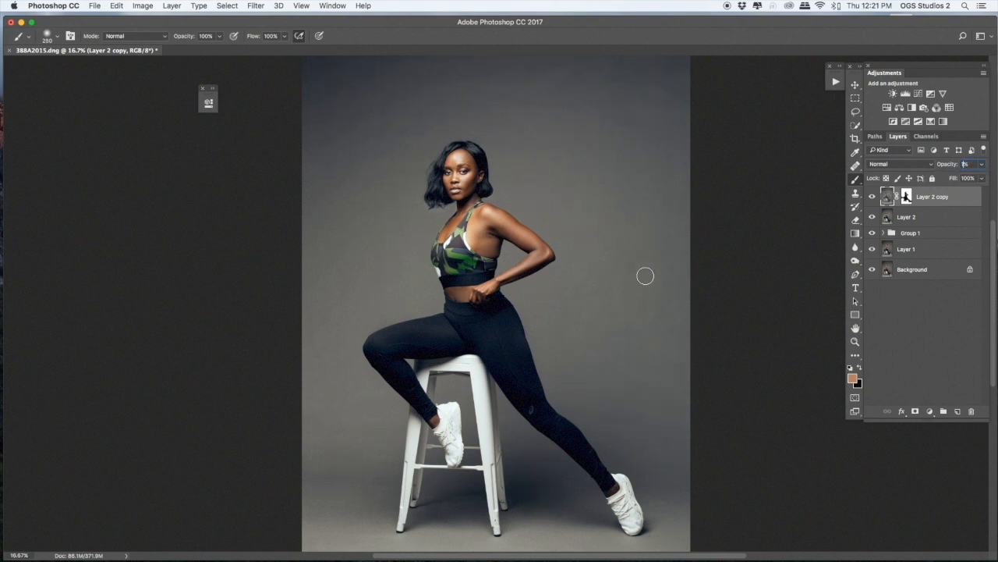
{"action": "key", "text": "Return"}
{"action": "key", "text": "super+minus"}
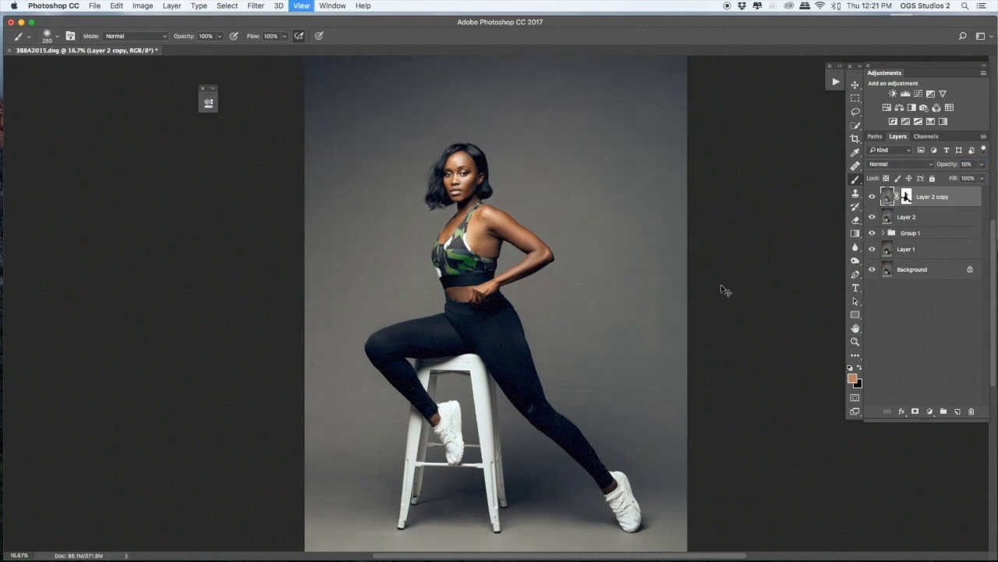
Try flattening the image into a single background layer and undo it
{"action": "right_click", "coordinate": [925, 222]}
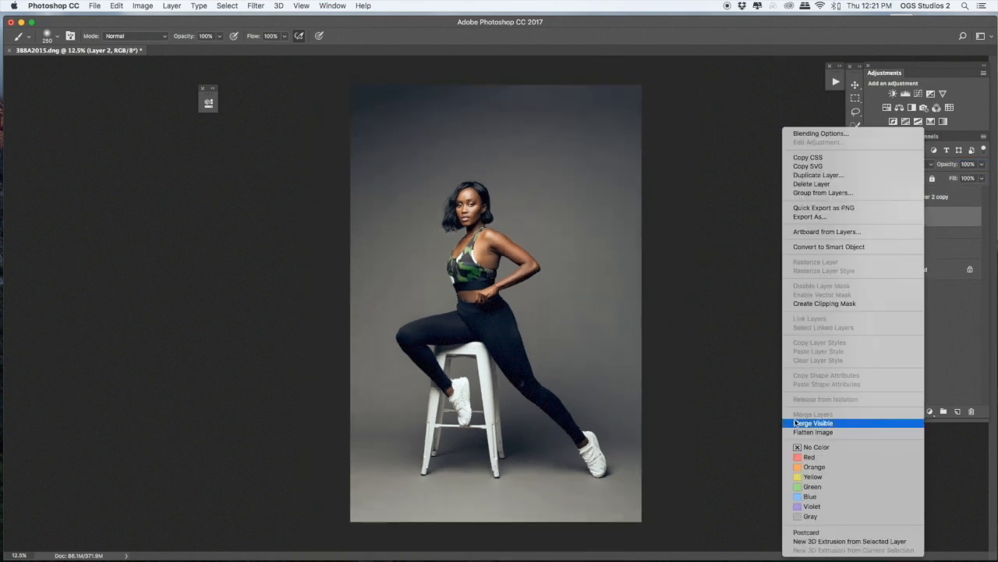
{"action": "left_click", "coordinate": [808, 431]}
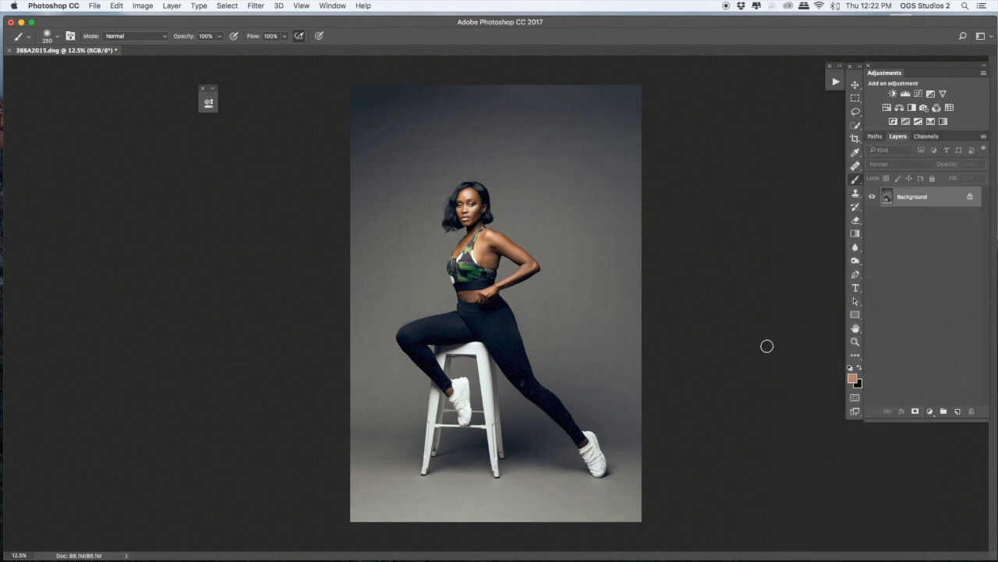
{"action": "key", "text": "super+z"}
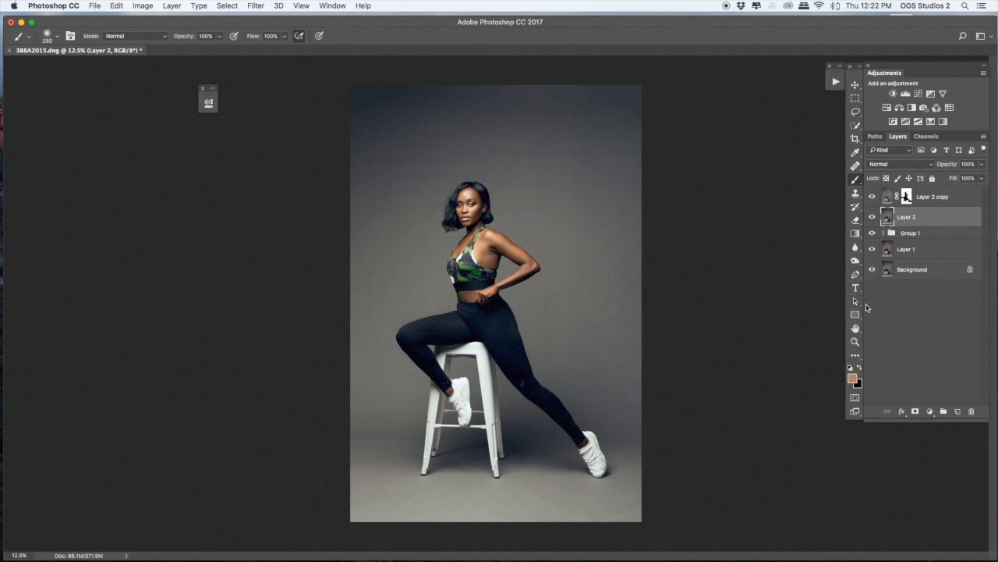
Select Layer 1, Group 1, Layer 2 and Layer 2 copy together
{"action": "left_click", "coordinate": [906, 253]}
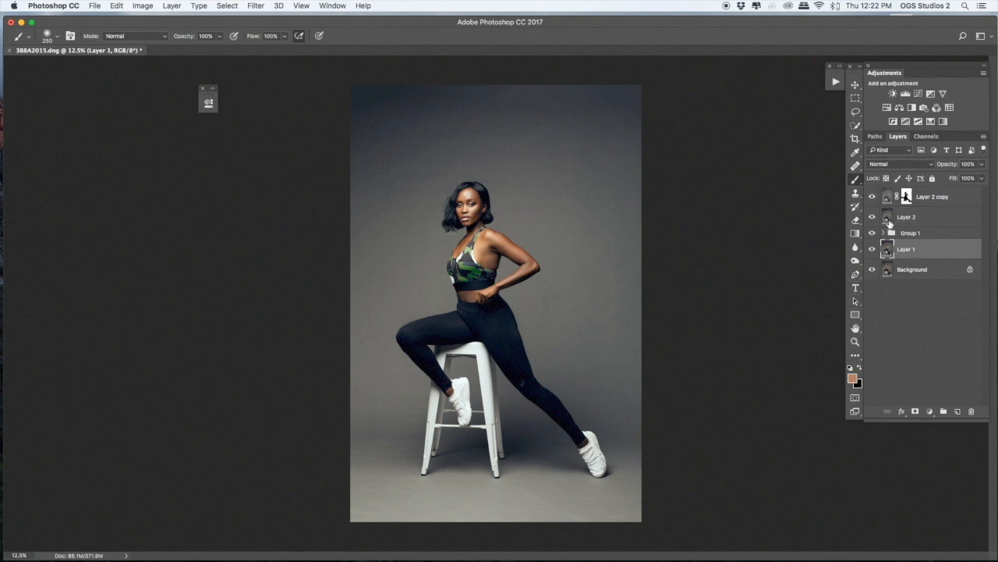
{"action": "left_click", "coordinate": [915, 234], "text": "super"}
{"action": "left_click", "coordinate": [923, 218], "text": "super"}
{"action": "left_click", "coordinate": [941, 196], "text": "super"}
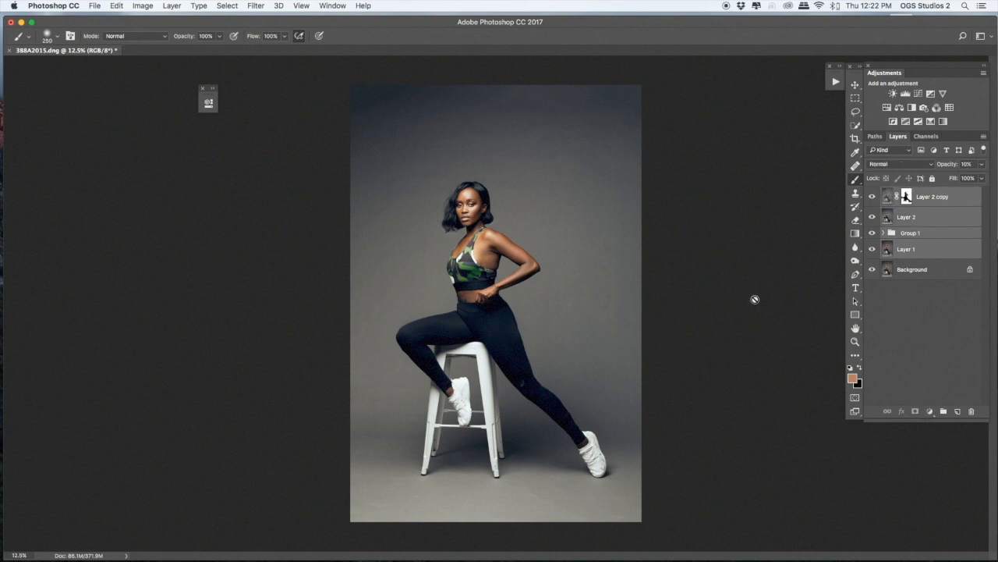
Try flattening the image with the four layers selected, and undo the flatten
{"action": "right_click", "coordinate": [925, 213]}
{"action": "left_click", "coordinate": [815, 431]}
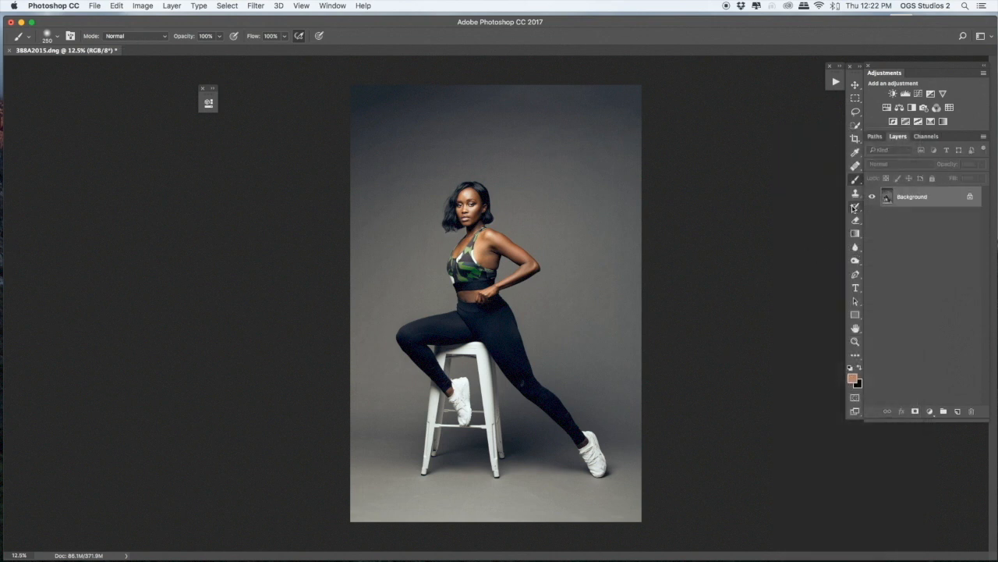
{"action": "key", "text": "super+z"}
Group the four selected layers above the Background and toggle the new group's visibility to compare before and after
{"action": "right_click", "coordinate": [929, 233]}
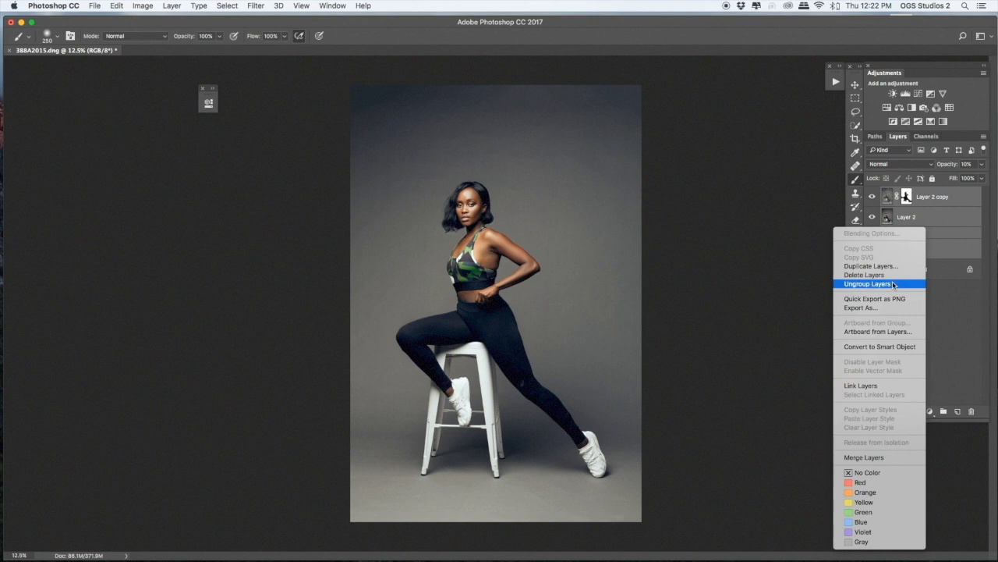
{"action": "left_click", "coordinate": [941, 257]}
{"action": "left_click_drag", "start_coordinate": [911, 238], "coordinate": [945, 414]}
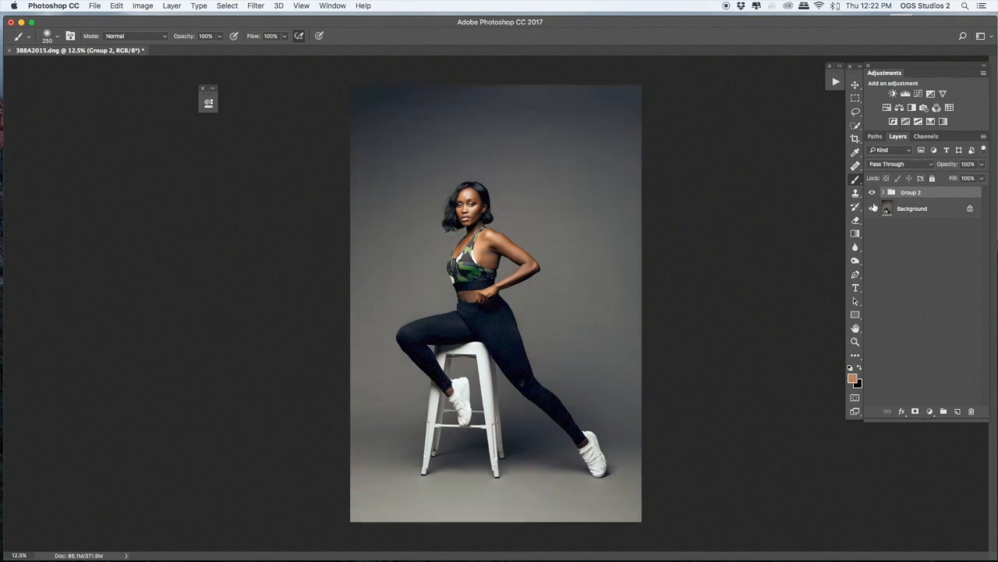
{"action": "left_click", "coordinate": [871, 193]}
{"action": "left_click", "coordinate": [871, 193]}
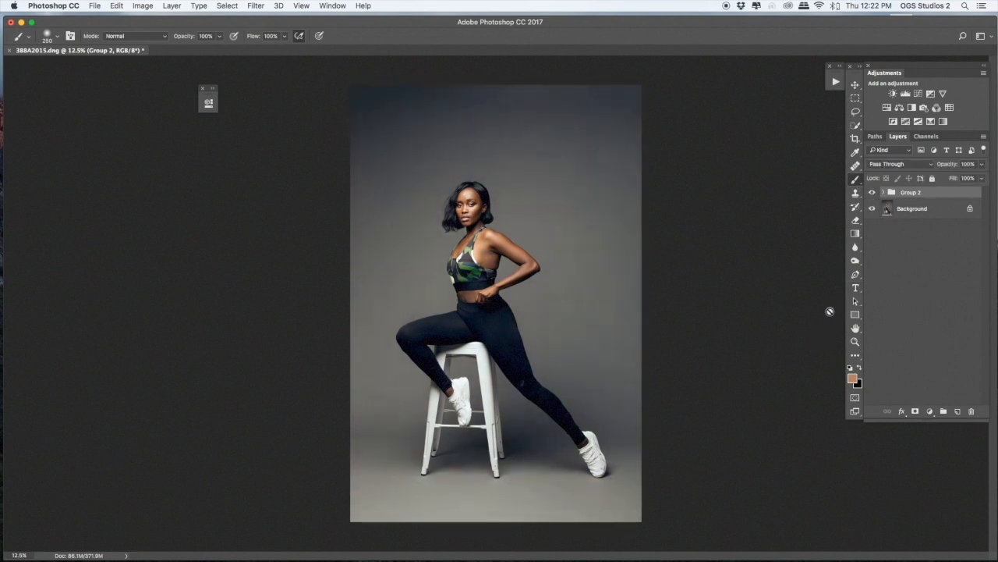